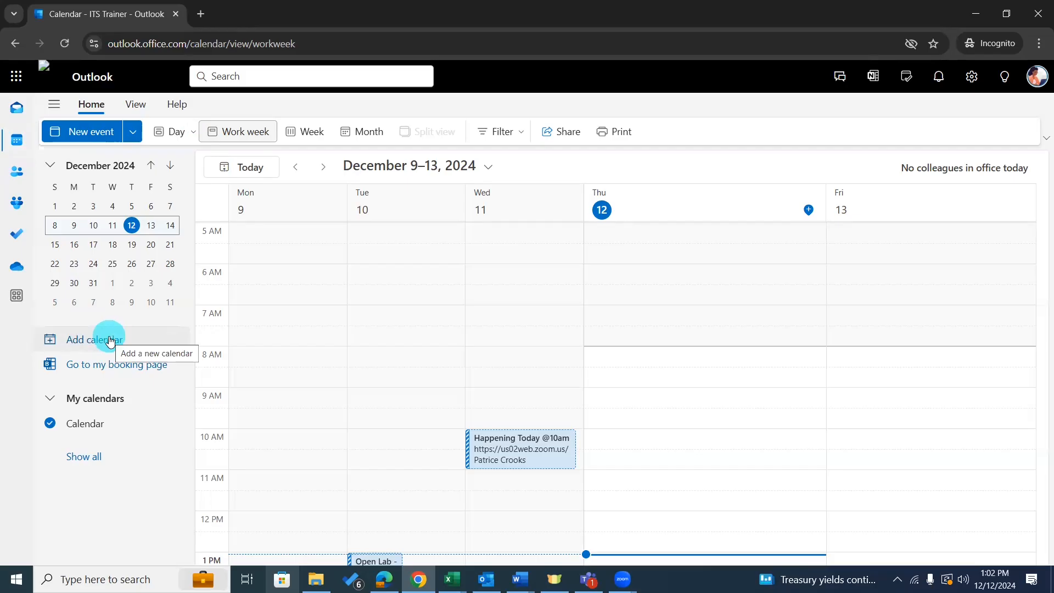
Create a blank calendar named FYI Calendar with a light purple color and star charm under My calendars, and close the dialog.
{"action": "left_click", "coordinate": [110, 341]}
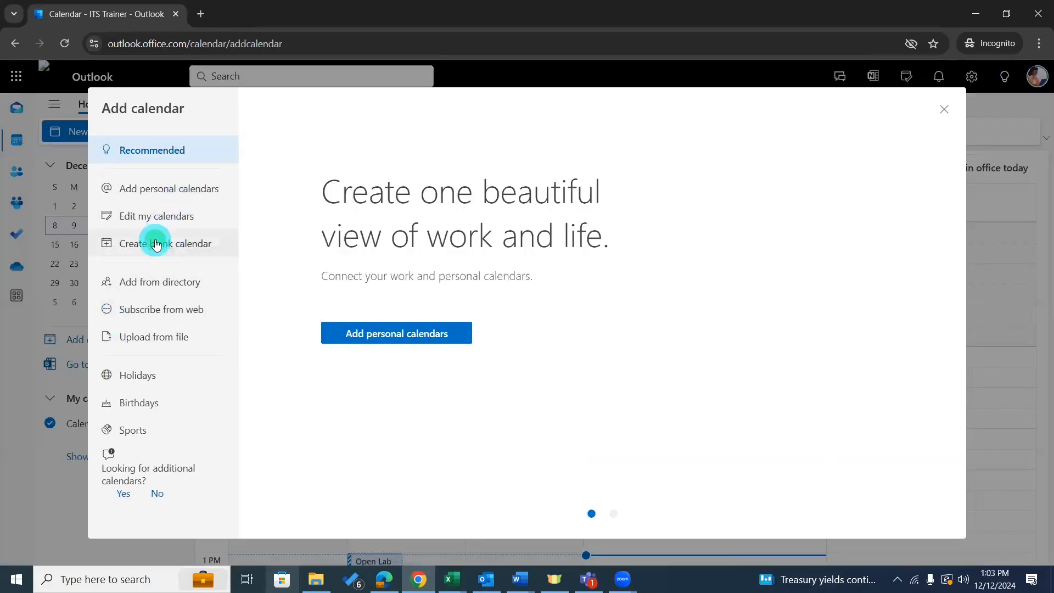
{"action": "left_click", "coordinate": [156, 244]}
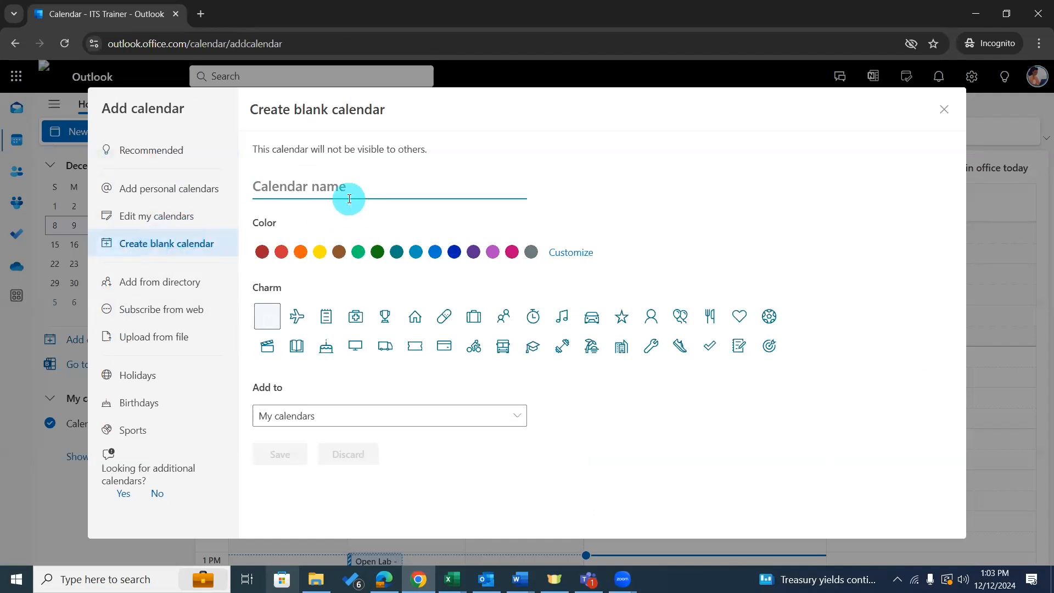
{"action": "type", "text": "FYI Ca"}
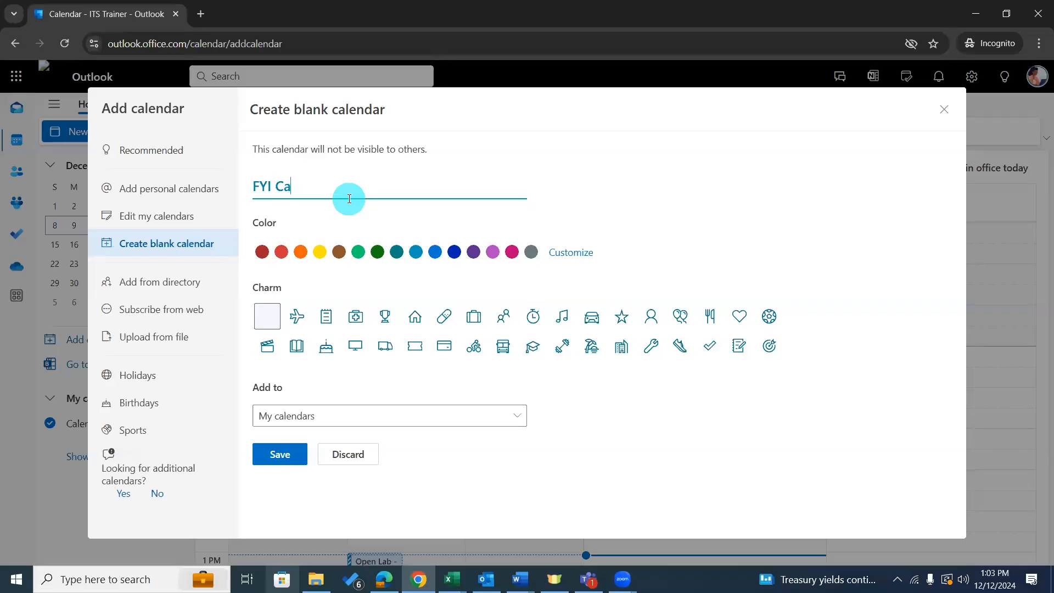
{"action": "type", "text": "lendar"}
{"action": "left_click", "coordinate": [493, 252]}
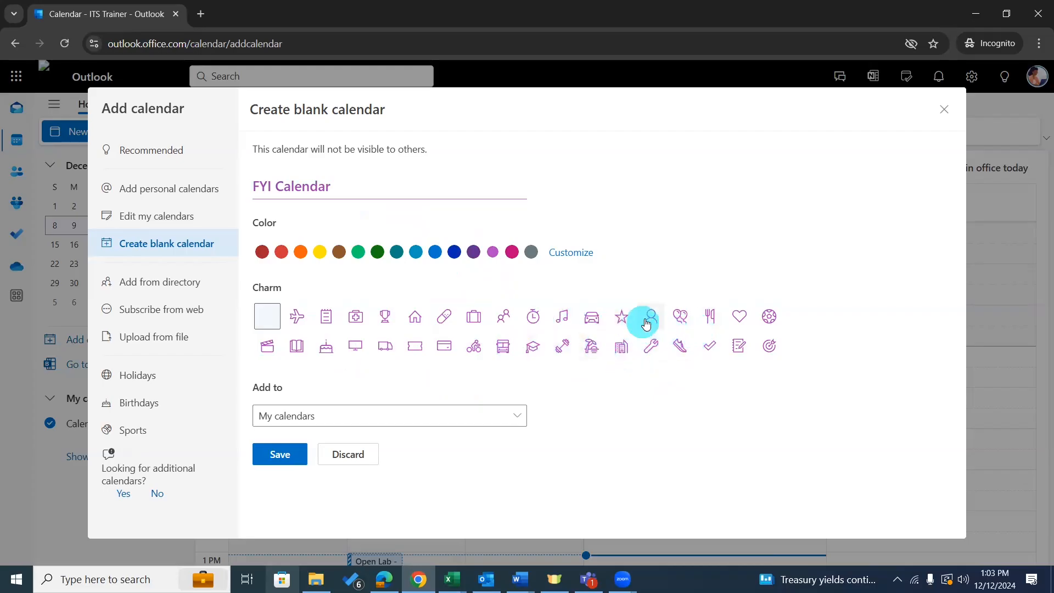
{"action": "left_click", "coordinate": [622, 319]}
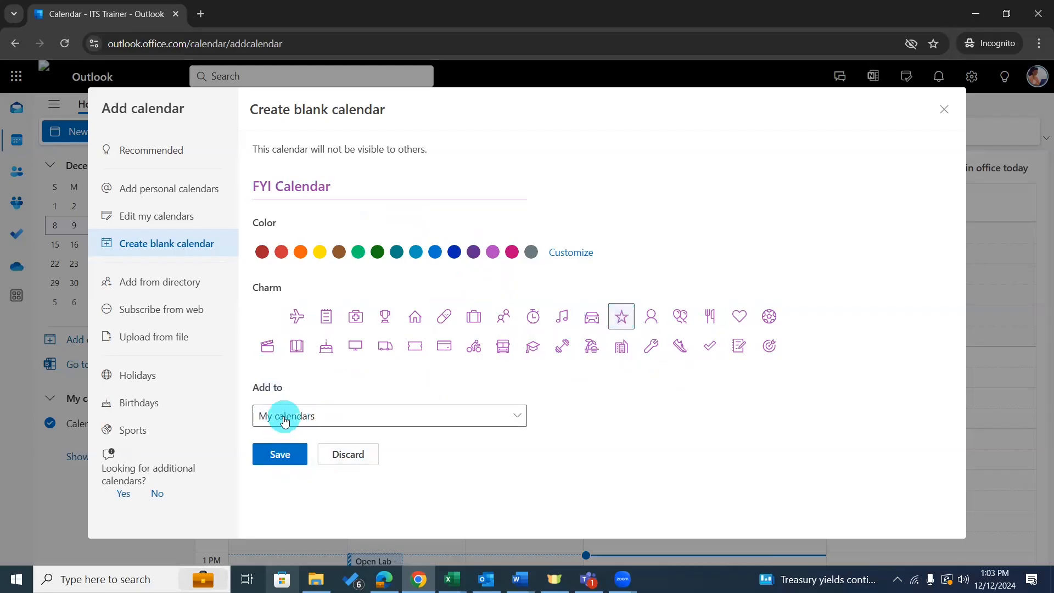
{"action": "left_click", "coordinate": [290, 455]}
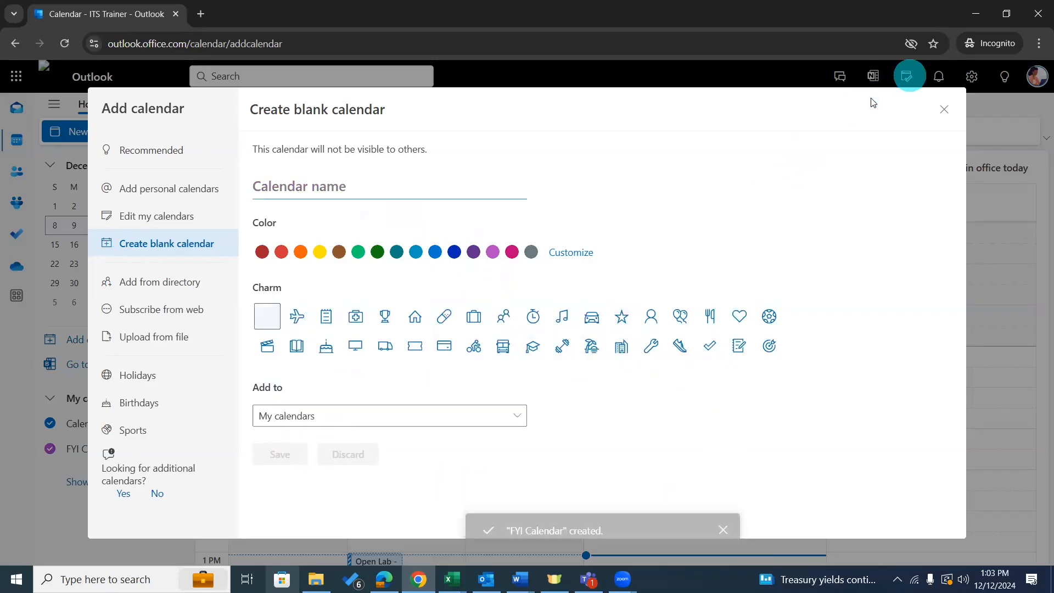
{"action": "left_click", "coordinate": [910, 80]}
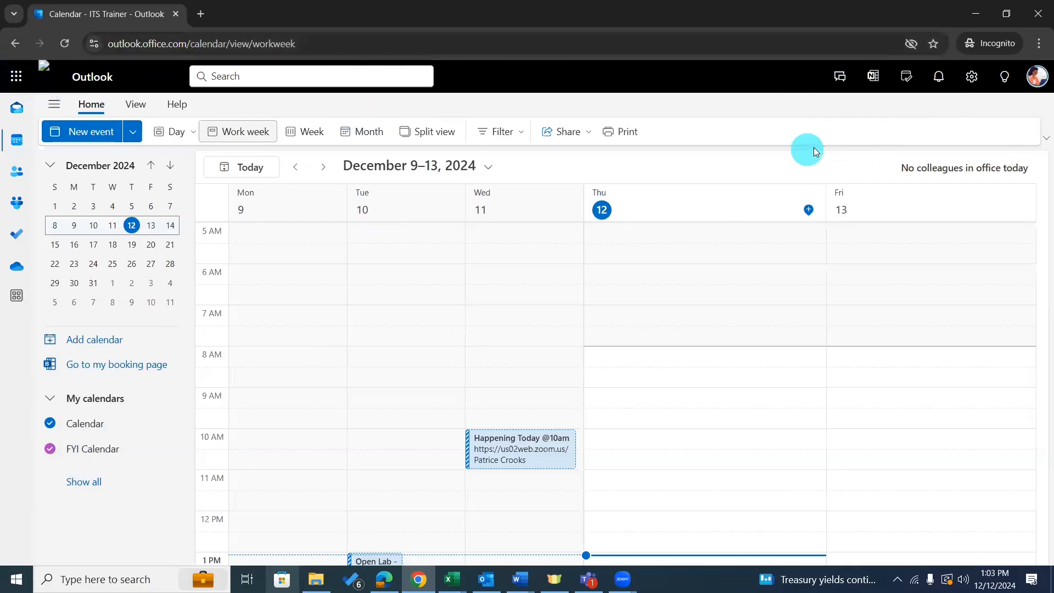
In the shared calendar settings, publish FYI Calendar with the permission "Can view all details".
{"action": "left_click", "coordinate": [972, 83]}
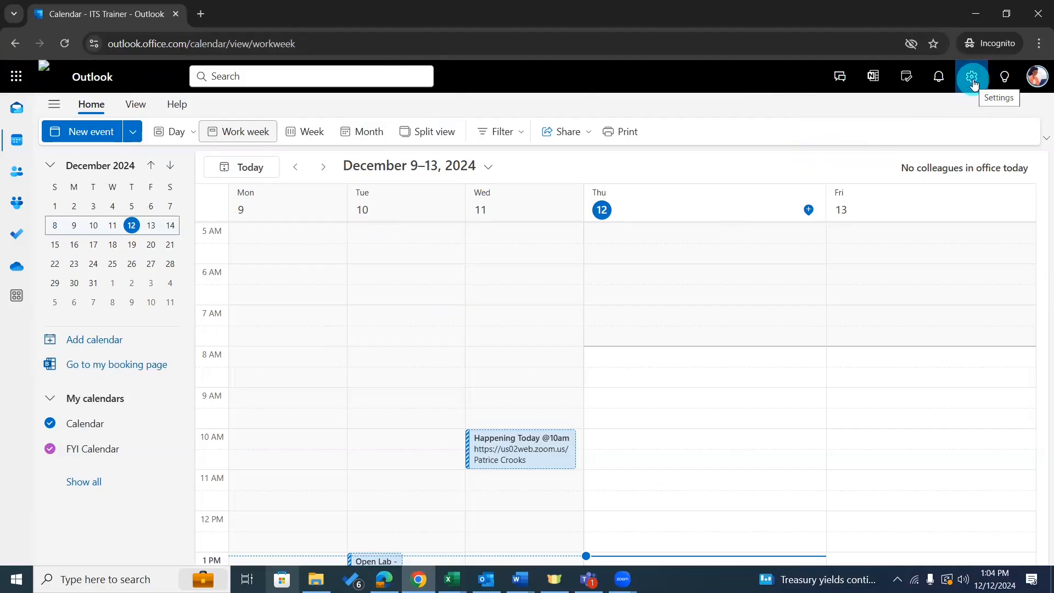
{"action": "left_click", "coordinate": [972, 79]}
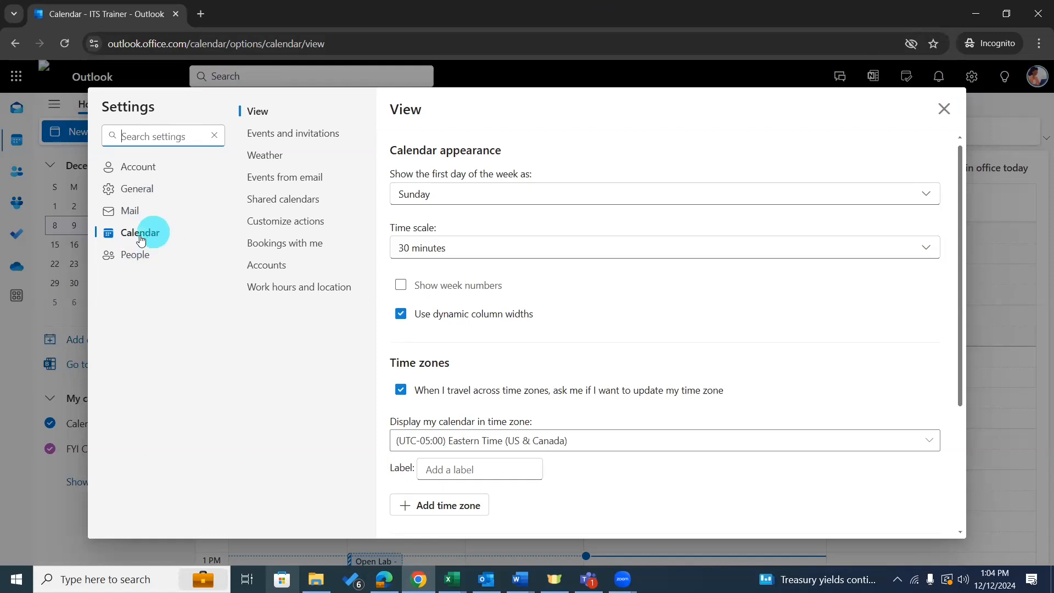
{"action": "left_click", "coordinate": [302, 202]}
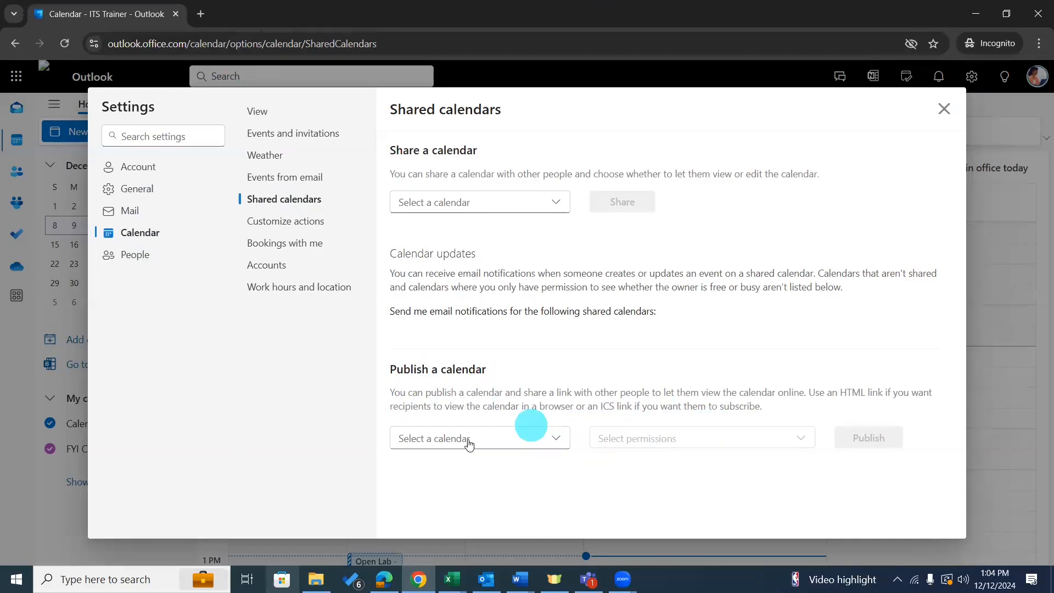
{"action": "left_click", "coordinate": [549, 437]}
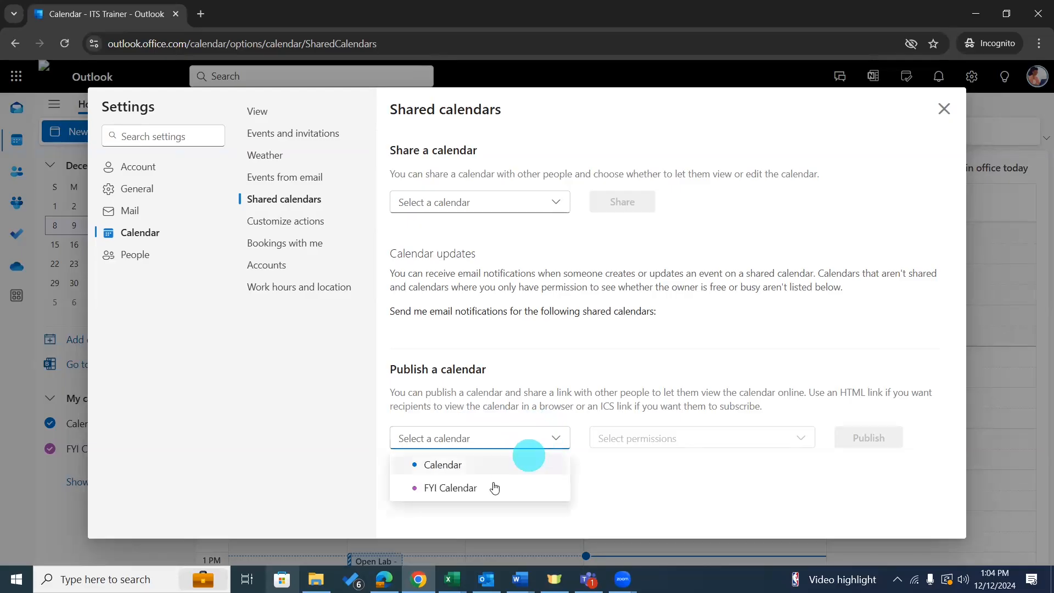
{"action": "left_click", "coordinate": [469, 490]}
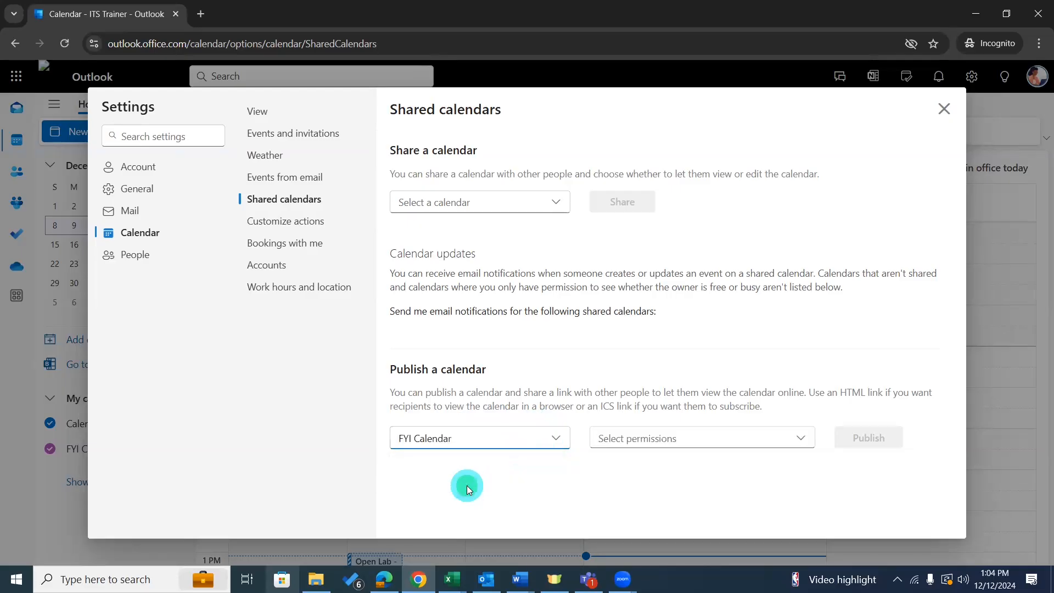
{"action": "left_click", "coordinate": [723, 439]}
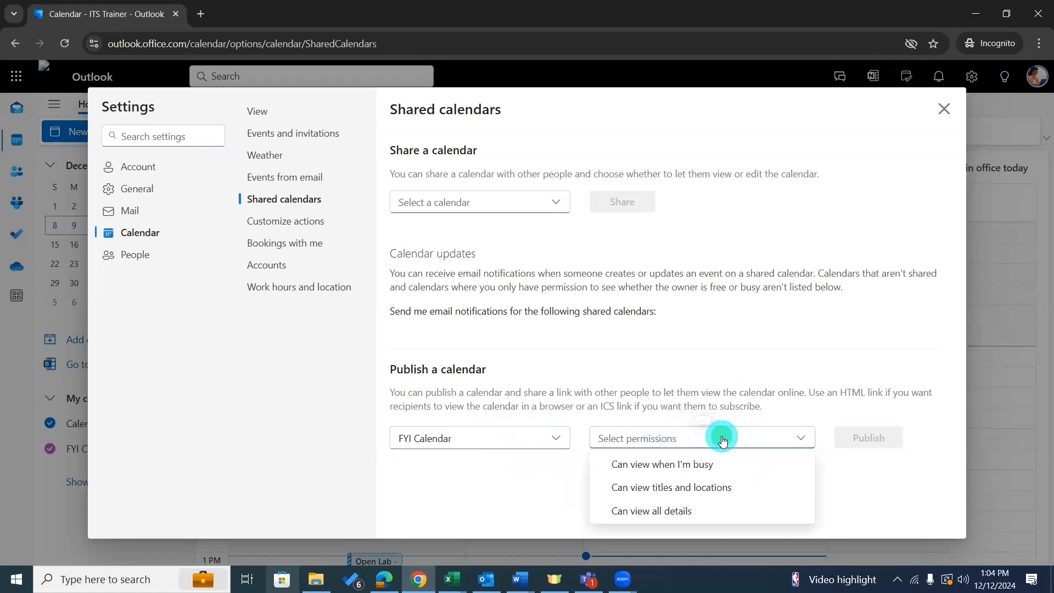
{"action": "left_click", "coordinate": [681, 514]}
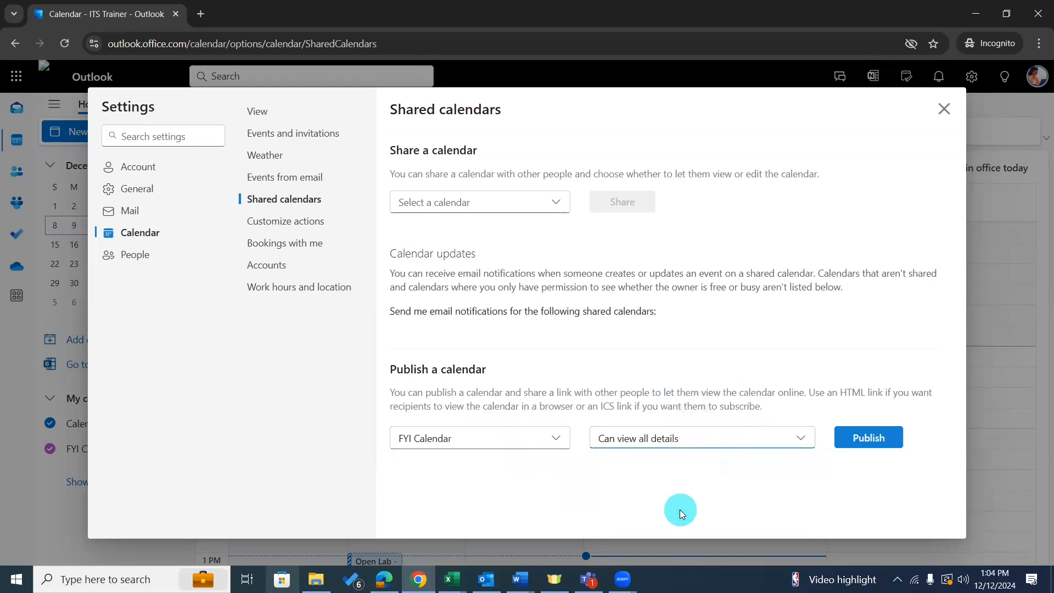
{"action": "left_click", "coordinate": [883, 437]}
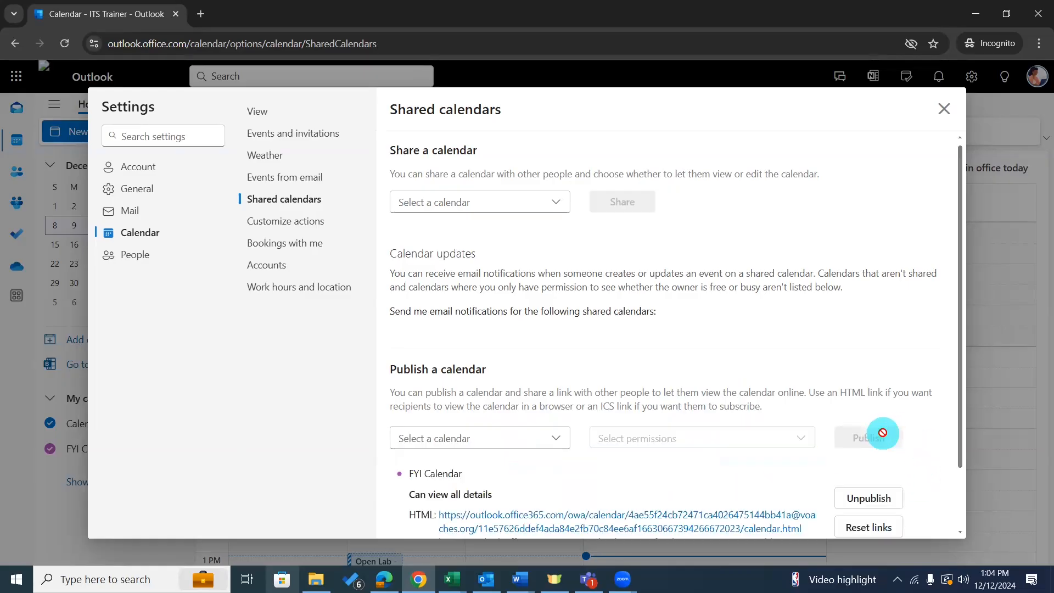
Open the page behind FYI Calendar's published HTML link to preview it, and return to the shared calendar settings.
{"action": "scroll", "coordinate": [737, 463], "scroll_direction": "down", "scroll_amount": 2}
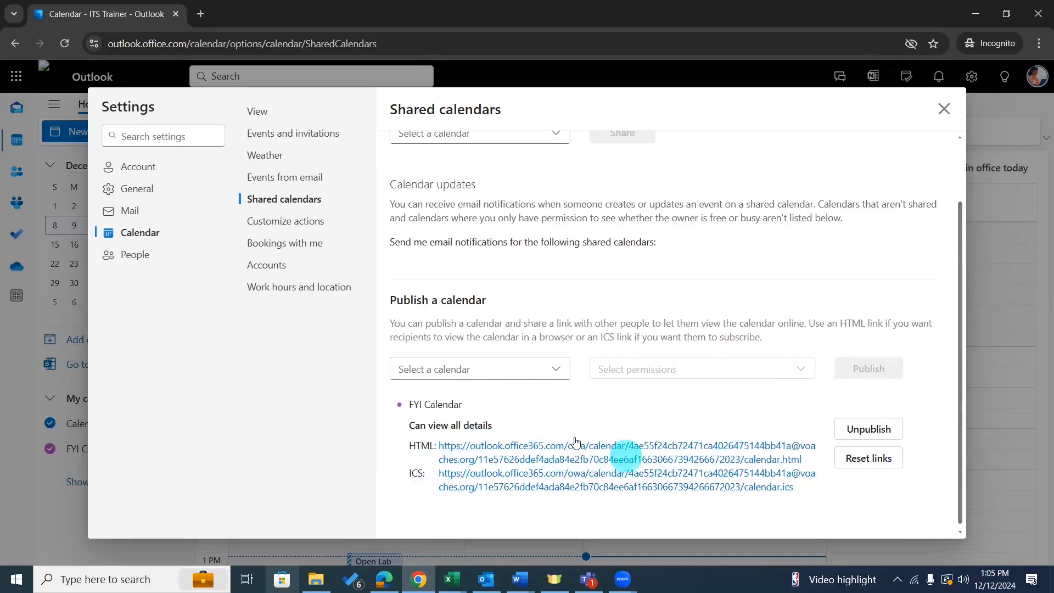
{"action": "right_click", "coordinate": [482, 449]}
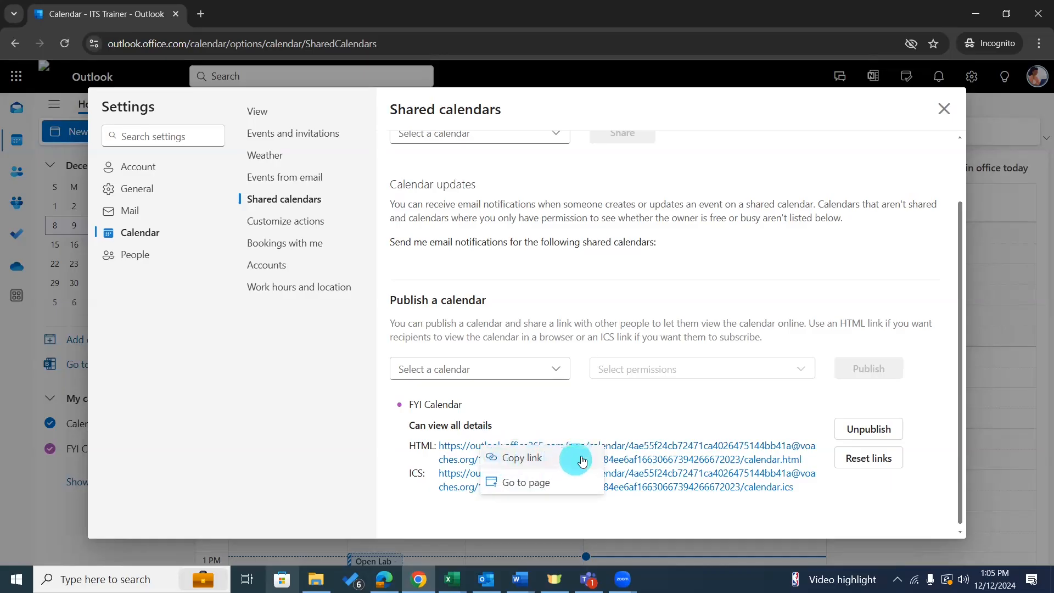
{"action": "left_click", "coordinate": [565, 485]}
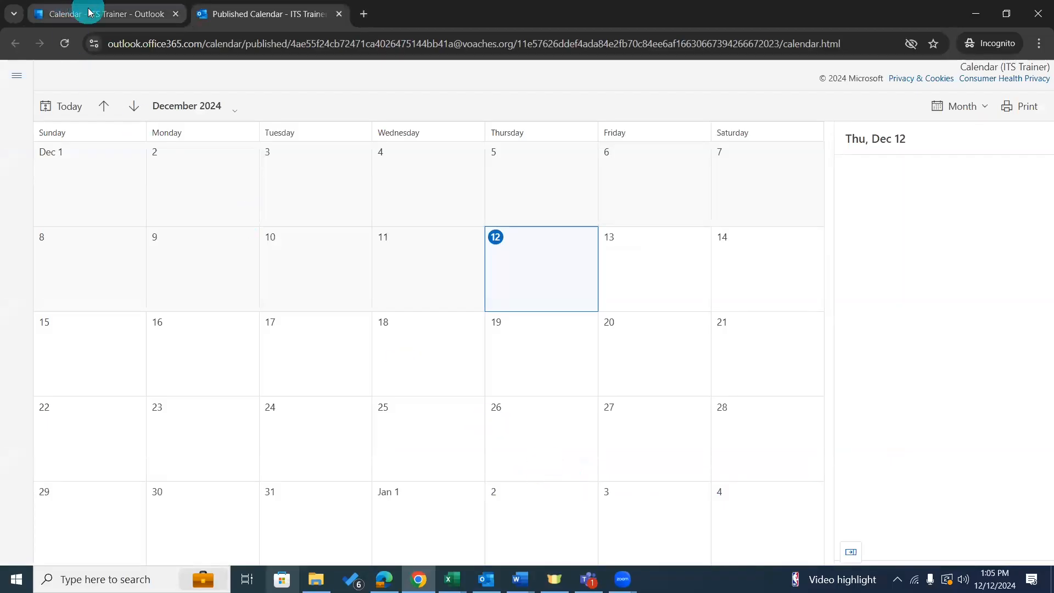
{"action": "mouse_move", "coordinate": [91, 13]}
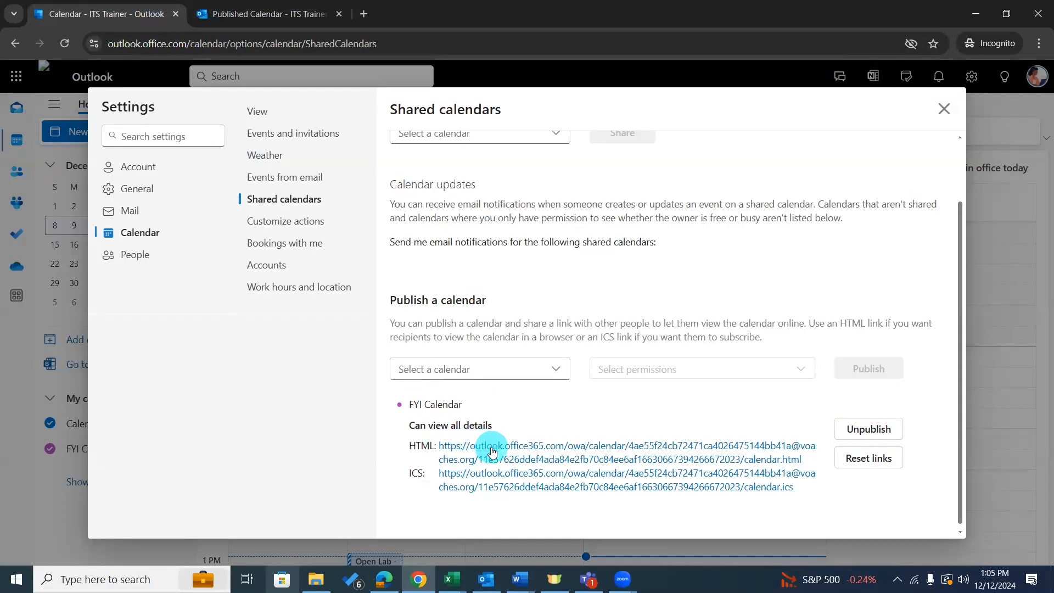
Copy the HTML link of the published FYI Calendar.
{"action": "left_click", "coordinate": [488, 446]}
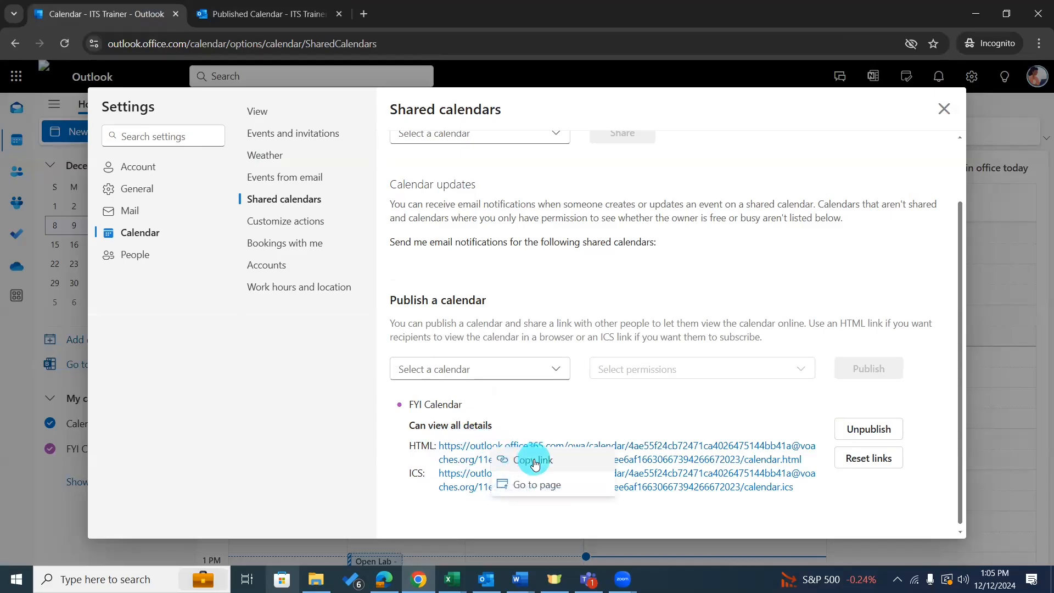
{"action": "left_click", "coordinate": [535, 462]}
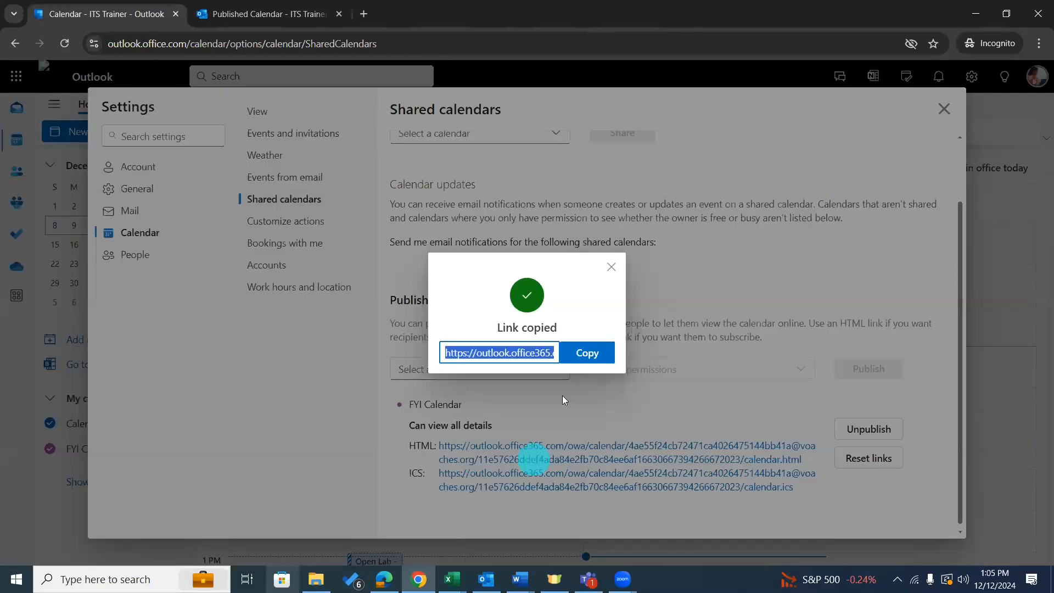
{"action": "left_click", "coordinate": [593, 347]}
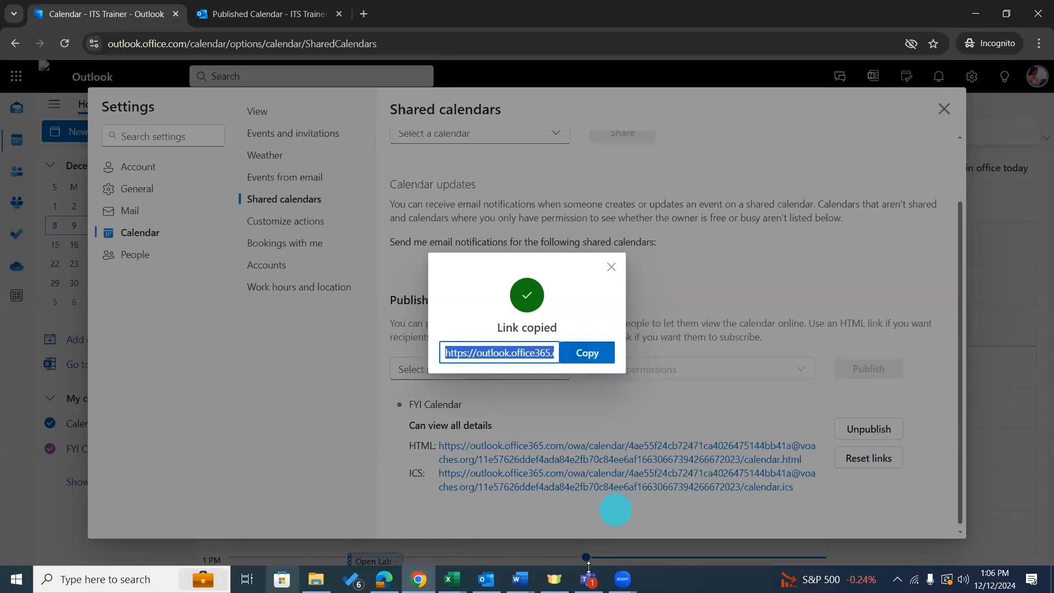
Switch to Microsoft Teams and start a new tab in the ITS TRAINING channel using the Website app, searching for "website".
{"action": "mouse_move", "coordinate": [588, 579]}
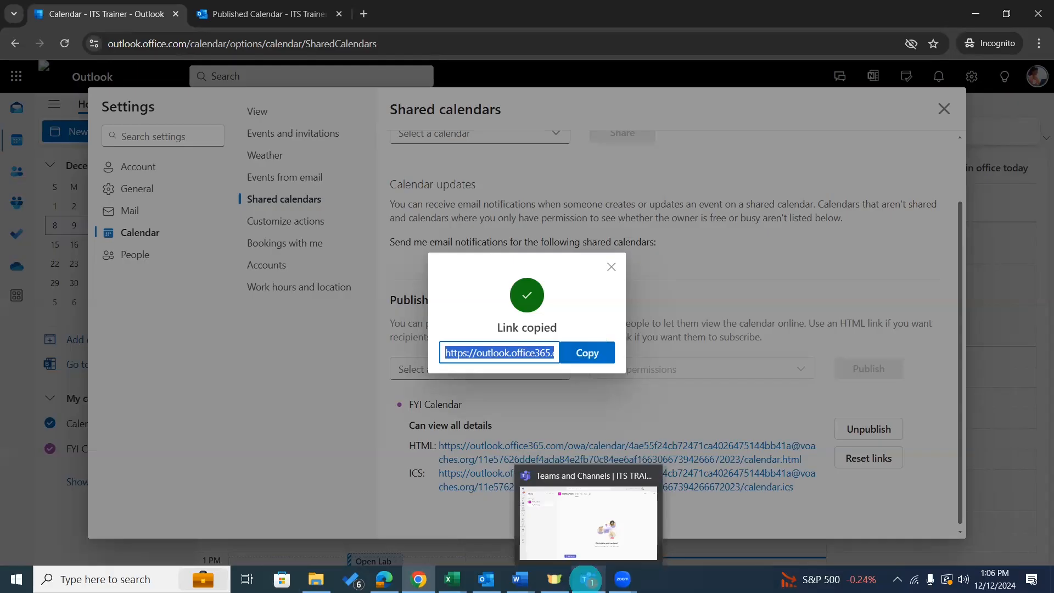
{"action": "left_click", "coordinate": [588, 510]}
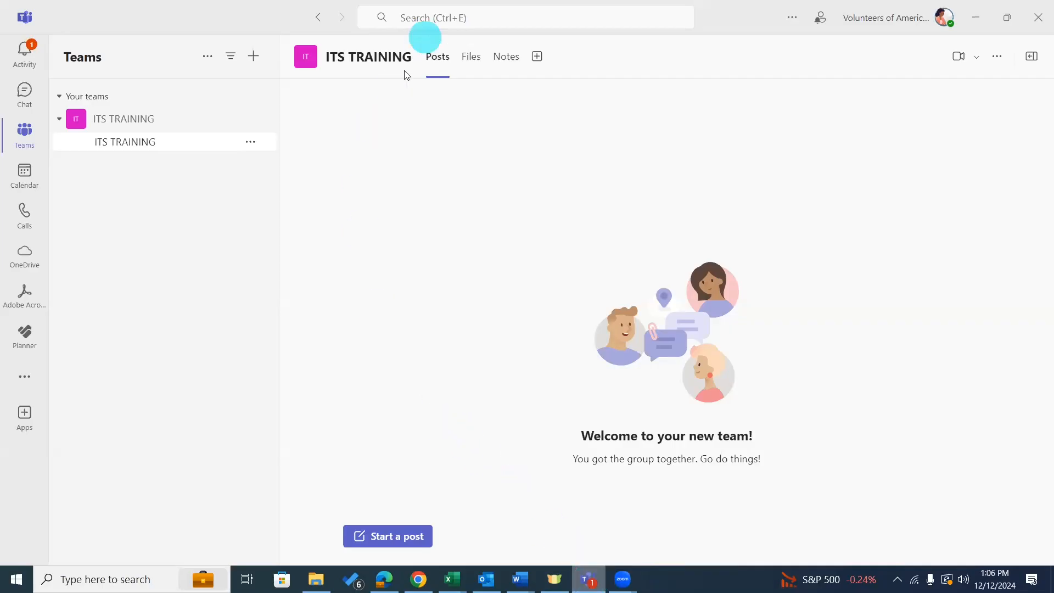
{"action": "left_click", "coordinate": [399, 24]}
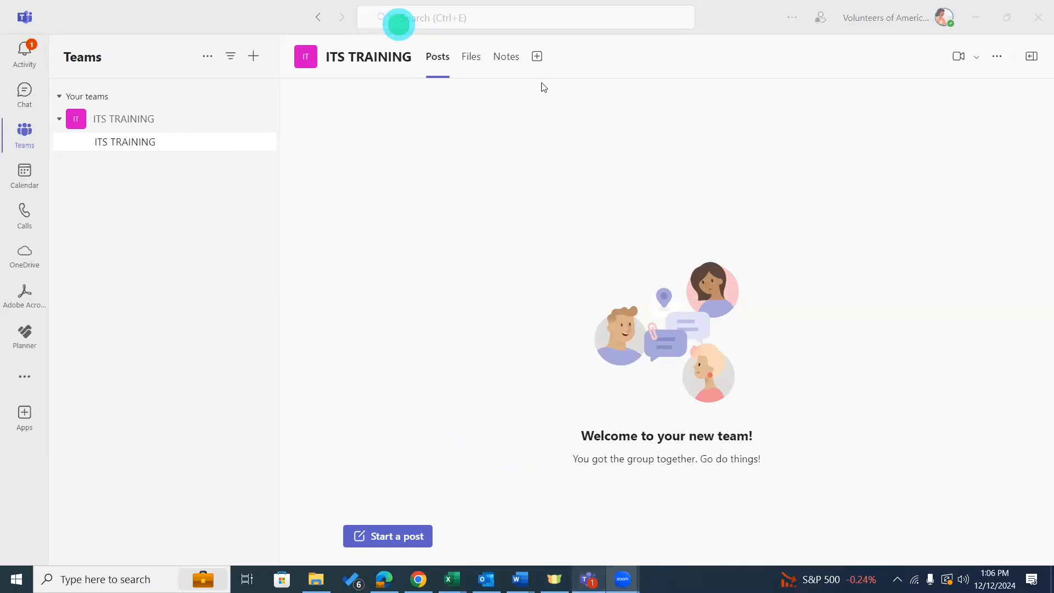
{"action": "left_click", "coordinate": [352, 59]}
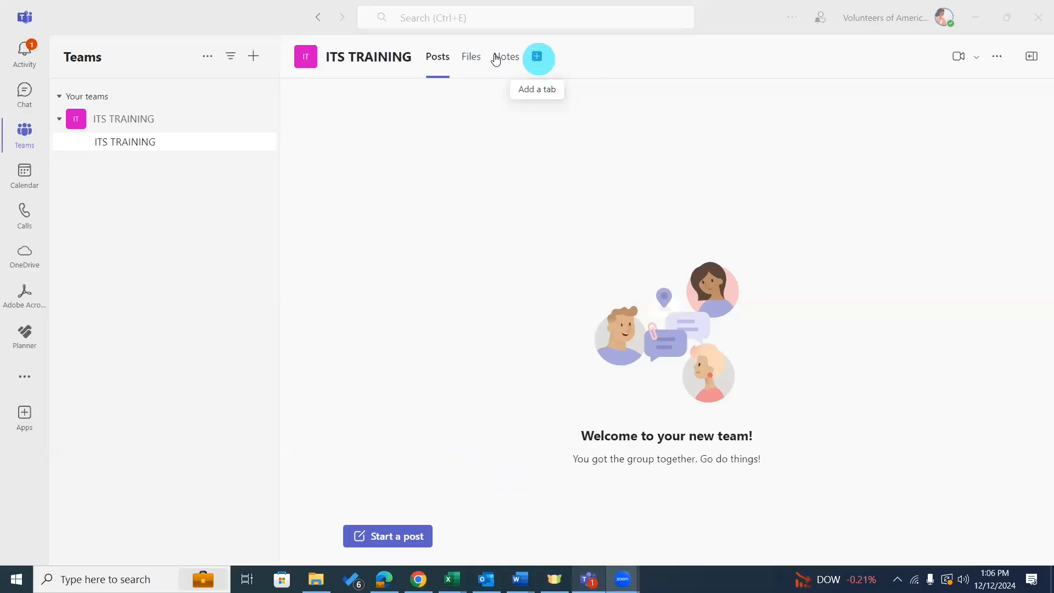
{"action": "left_click", "coordinate": [538, 57]}
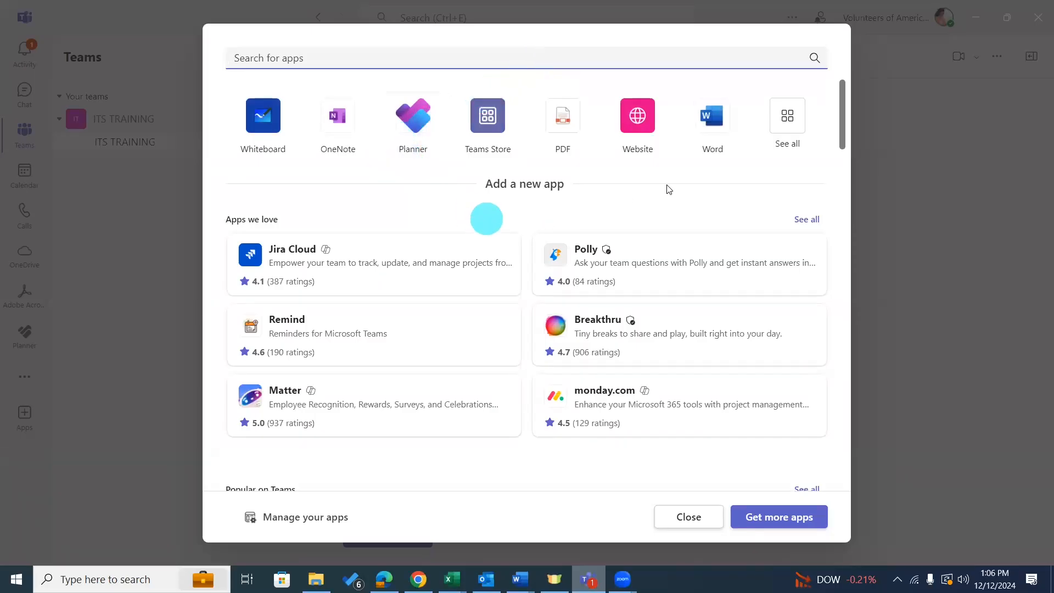
{"action": "left_click", "coordinate": [450, 51]}
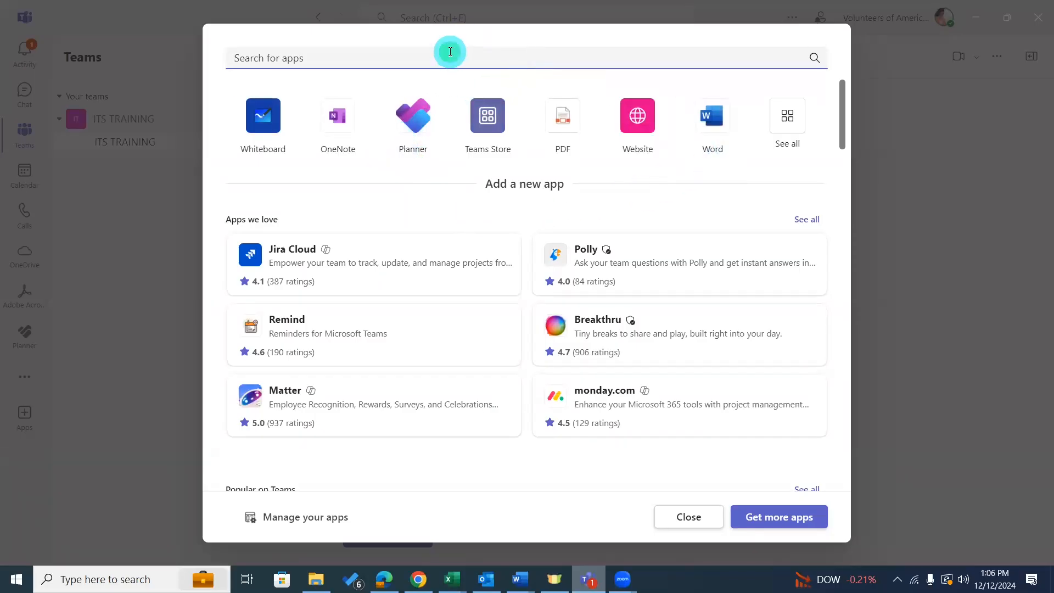
{"action": "type", "text": "wen"}
{"action": "key", "text": "BackSpace"}
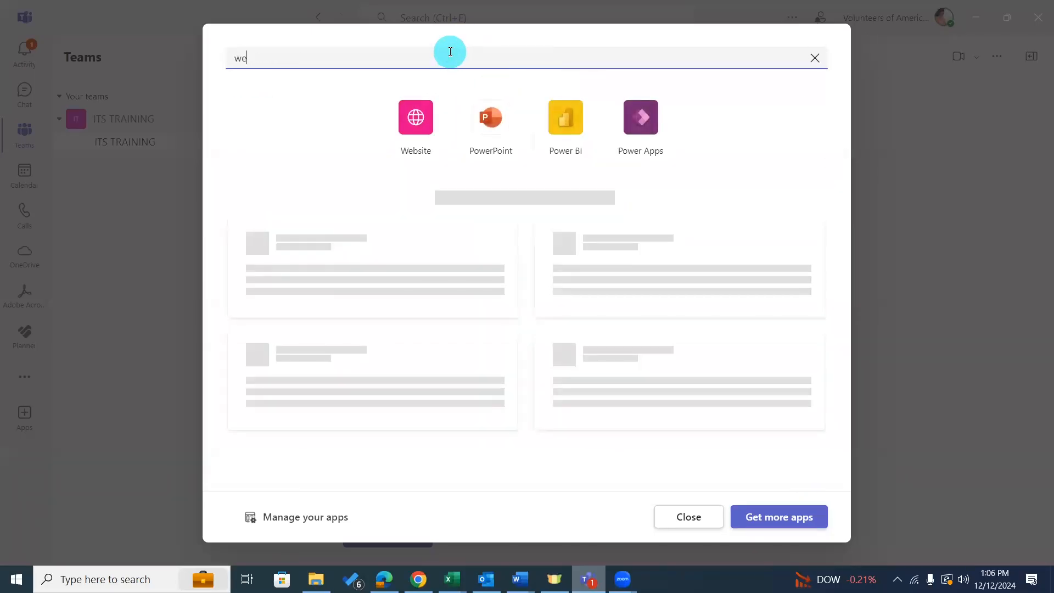
{"action": "type", "text": "bsite"}
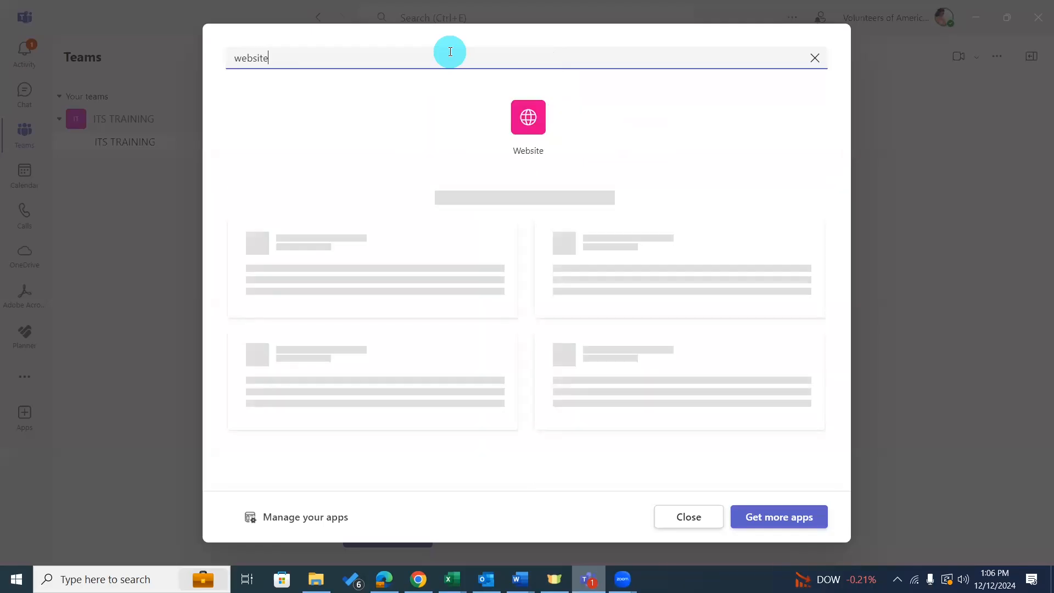
{"action": "left_click", "coordinate": [526, 122]}
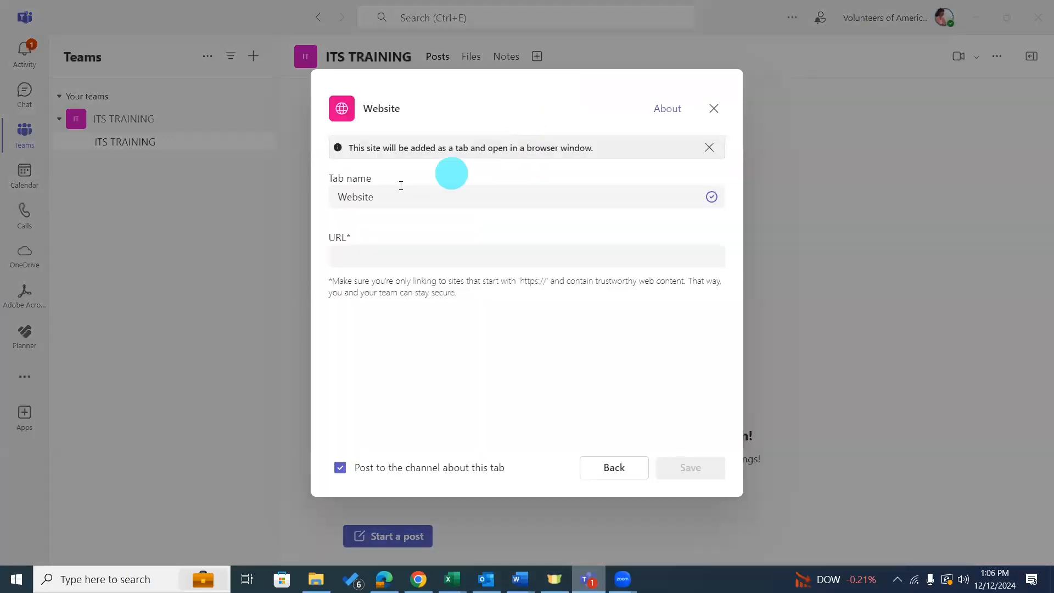
Name the website tab FYI Calendar and paste the copied calendar link as its URL.
{"action": "double_click", "coordinate": [384, 197]}
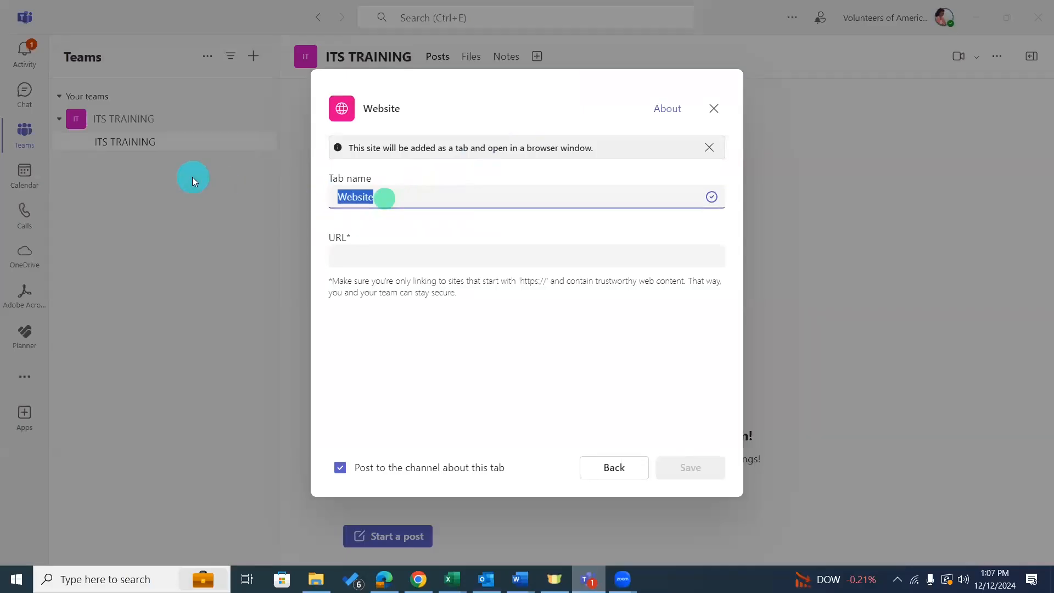
{"action": "type", "text": "FY"}
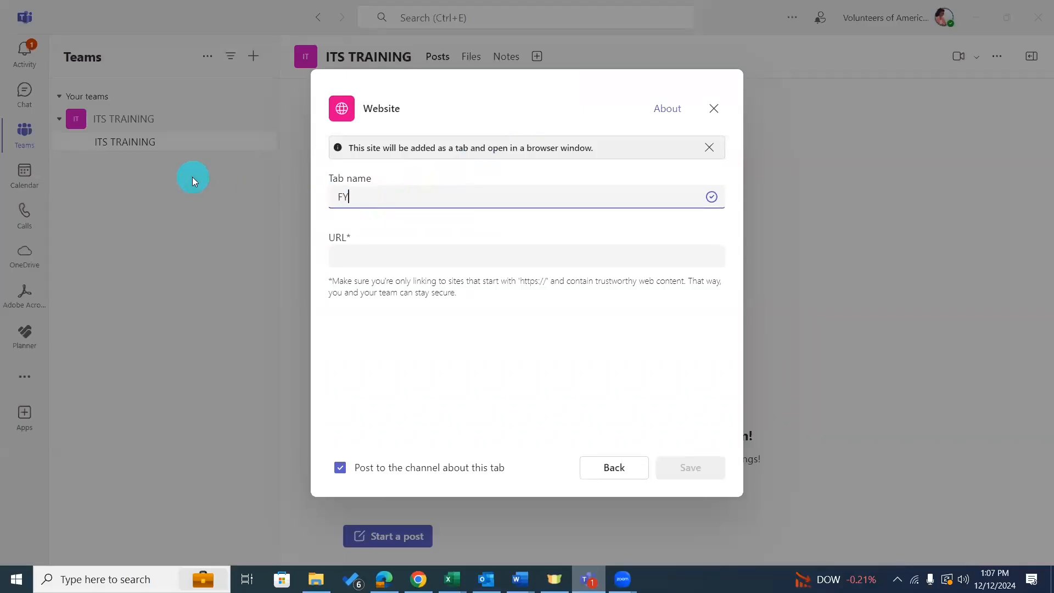
{"action": "type", "text": "I Calendar"}
{"action": "left_click", "coordinate": [400, 259]}
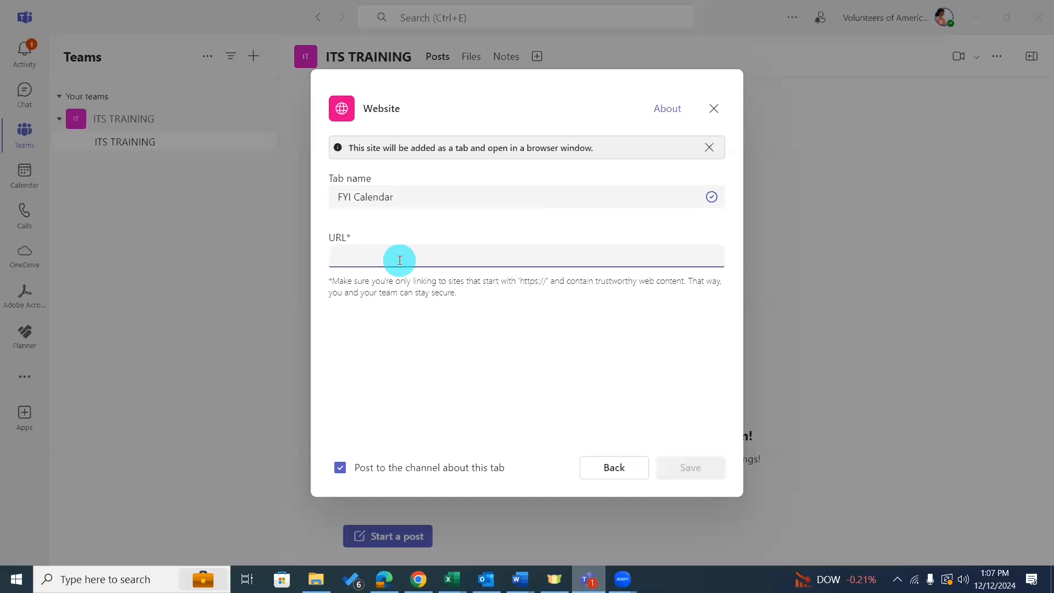
{"action": "key", "text": "ctrl+v"}
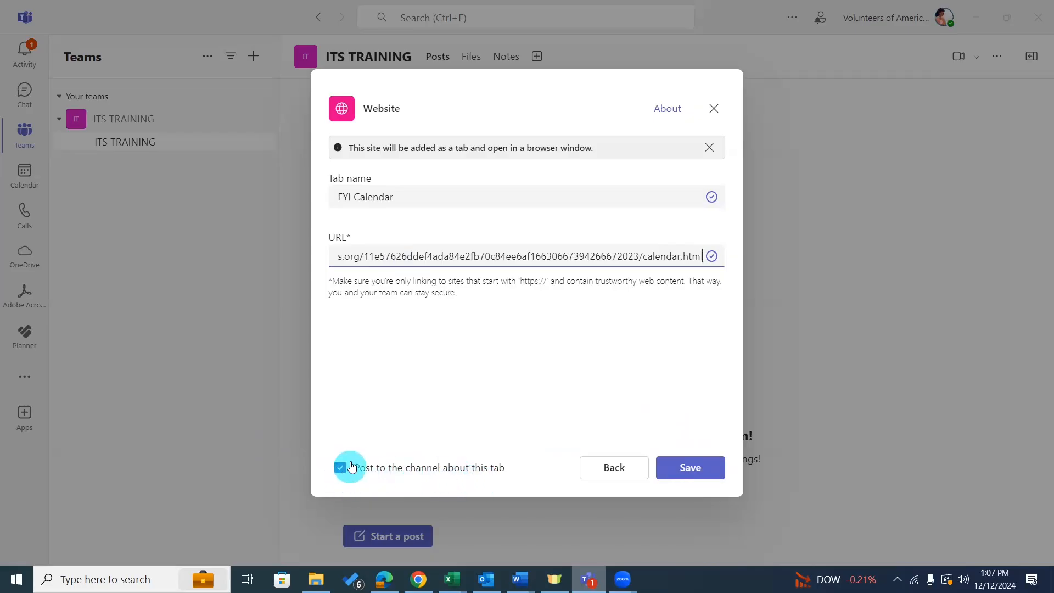
Save the FYI Calendar website tab without posting to the channel about it, and open the new tab's published calendar.
{"action": "left_click", "coordinate": [341, 475]}
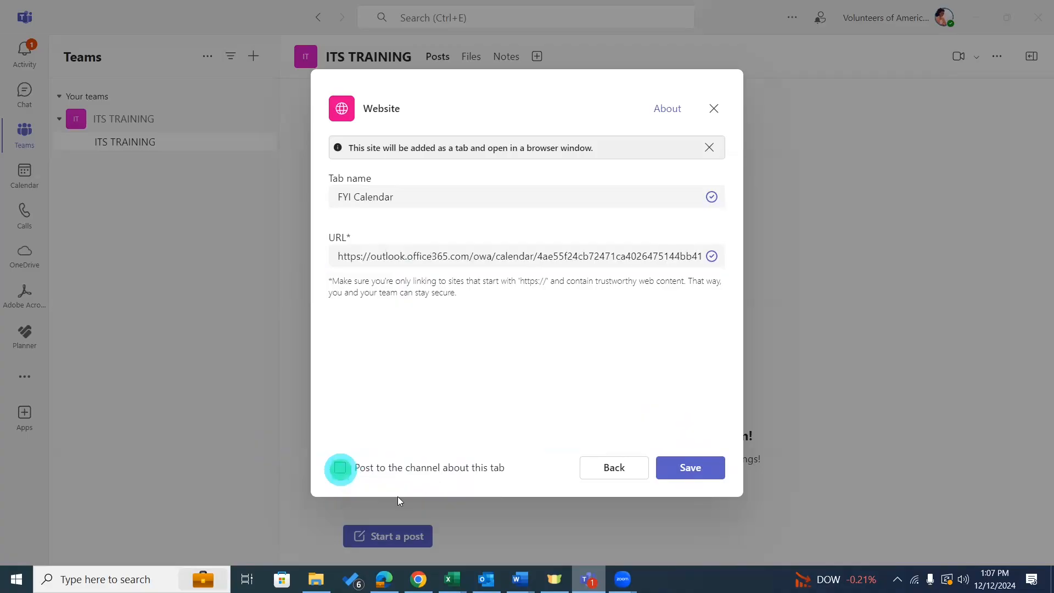
{"action": "left_click", "coordinate": [708, 471]}
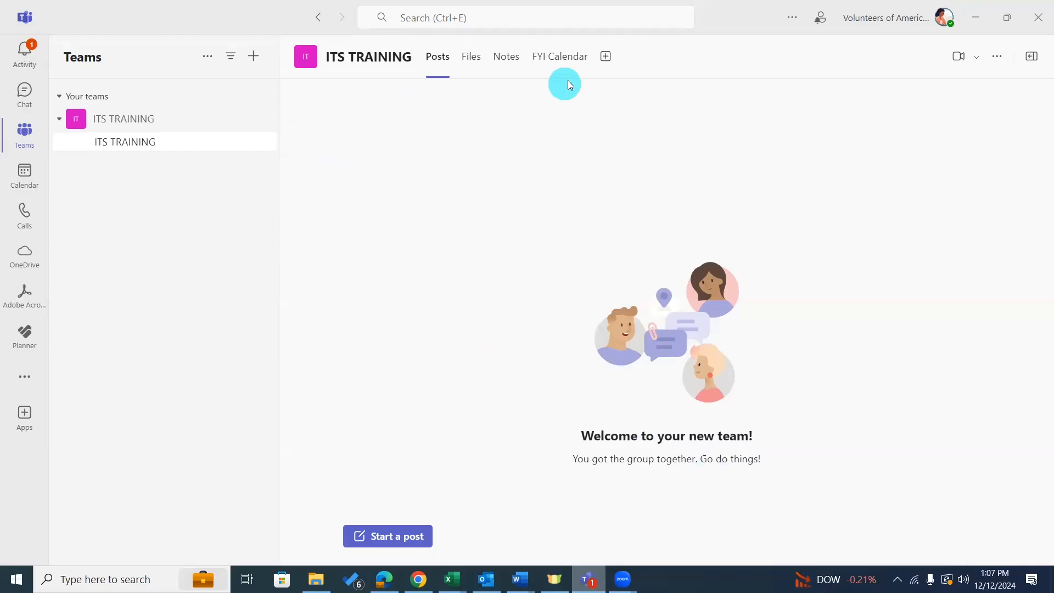
{"action": "mouse_move", "coordinate": [568, 72]}
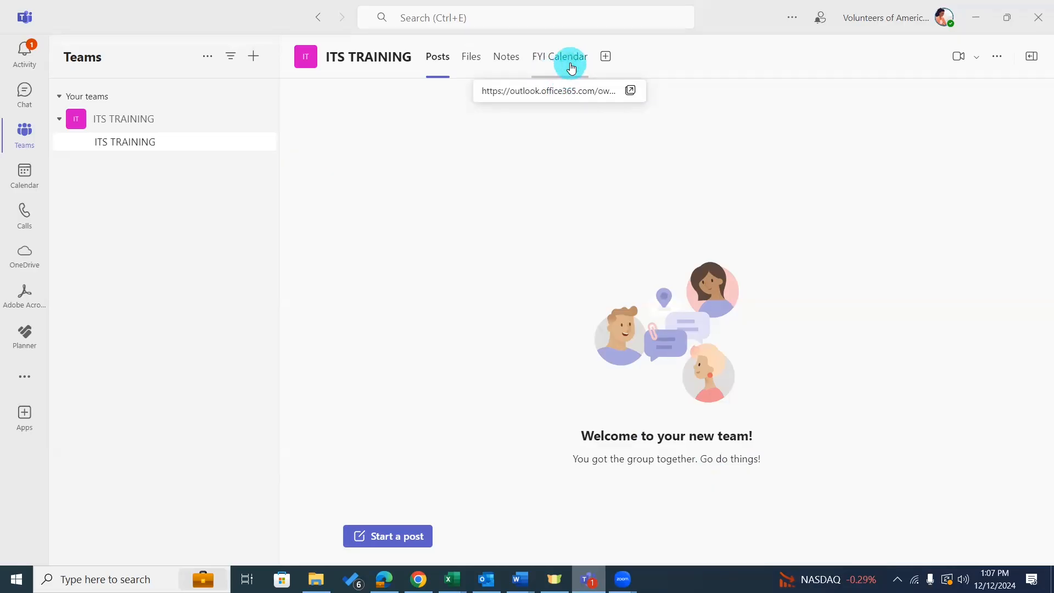
{"action": "left_click", "coordinate": [571, 66]}
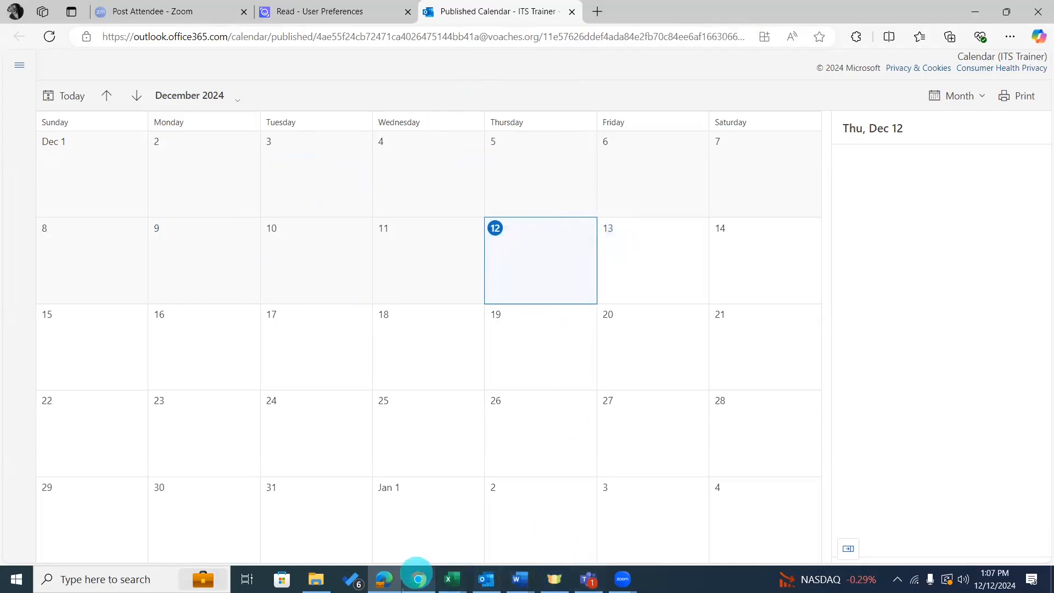
Switch to Outlook in Chrome and close the copied-link confirmation and the settings to return to the work week calendar.
{"action": "left_click", "coordinate": [418, 578]}
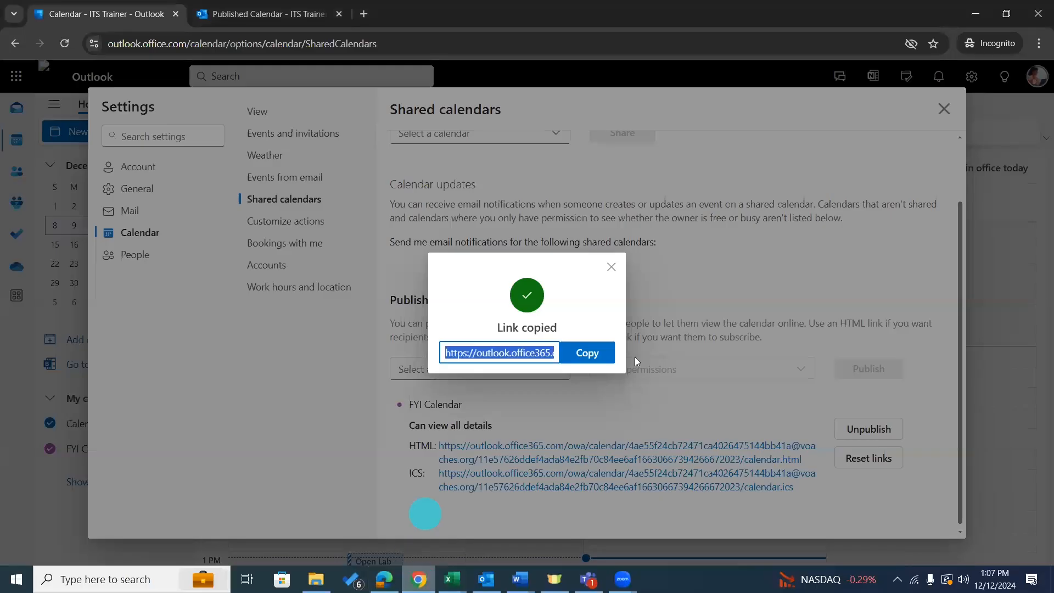
{"action": "left_click", "coordinate": [612, 267]}
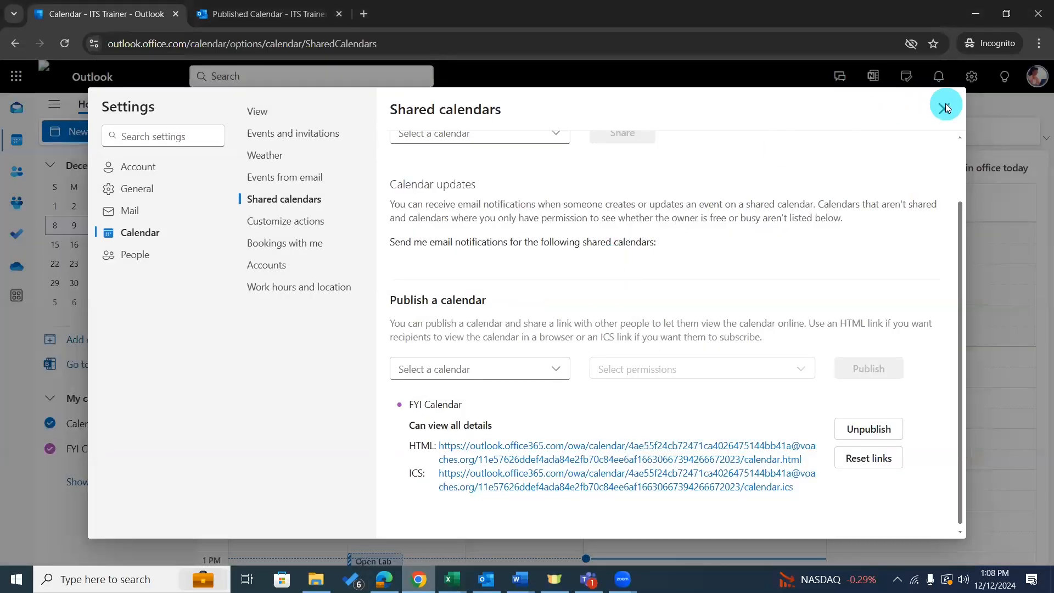
{"action": "left_click", "coordinate": [945, 107]}
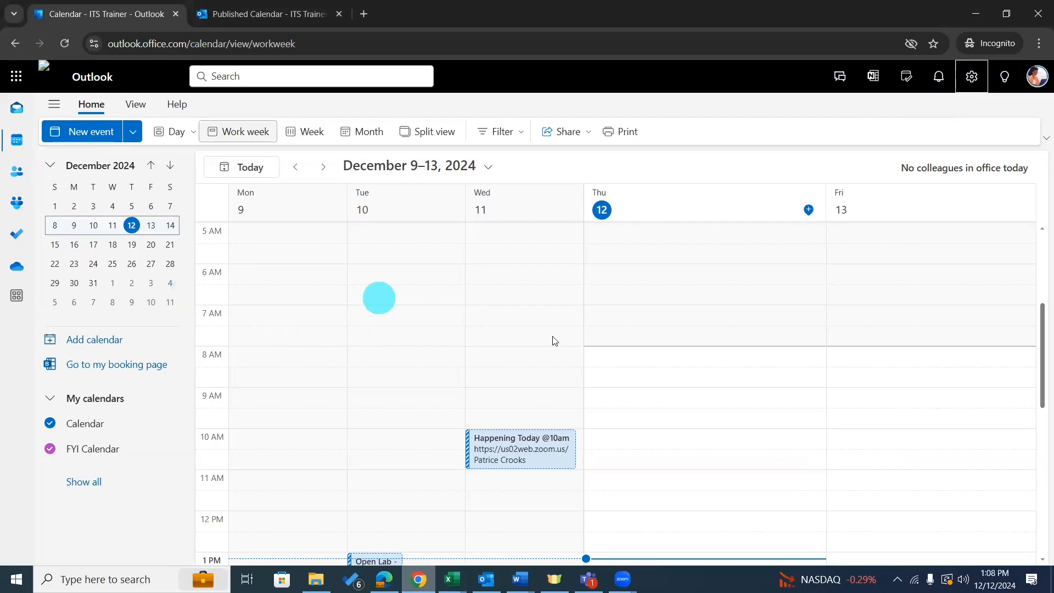
{"action": "scroll", "coordinate": [618, 381], "scroll_direction": "down", "scroll_amount": 2}
{"action": "scroll", "coordinate": [617, 381], "scroll_direction": "down", "scroll_amount": 1}
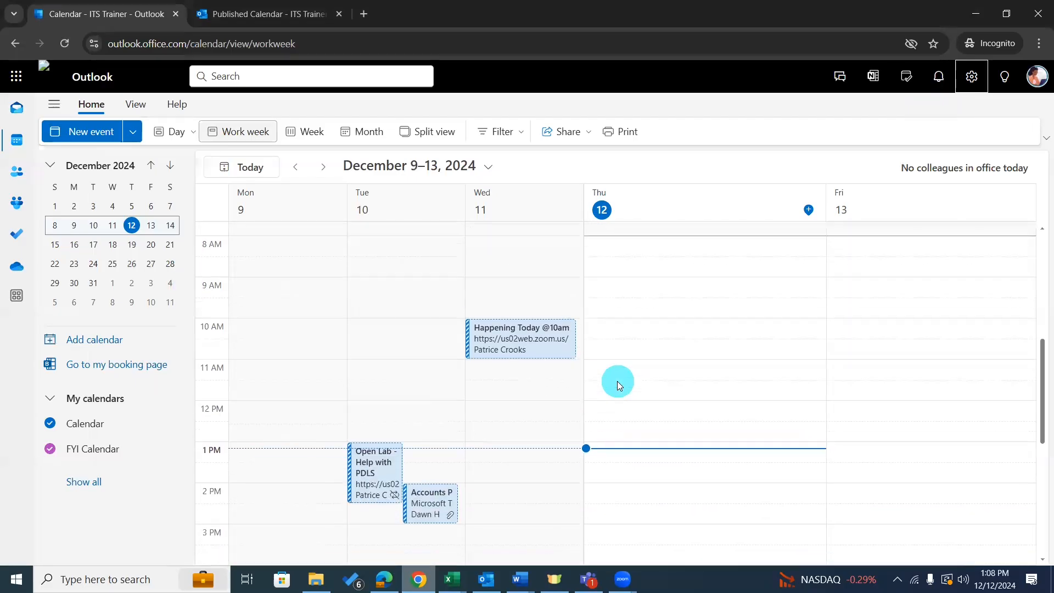
Expand the list to all calendars and show only FYI Calendar in the work week view.
{"action": "left_click", "coordinate": [91, 453]}
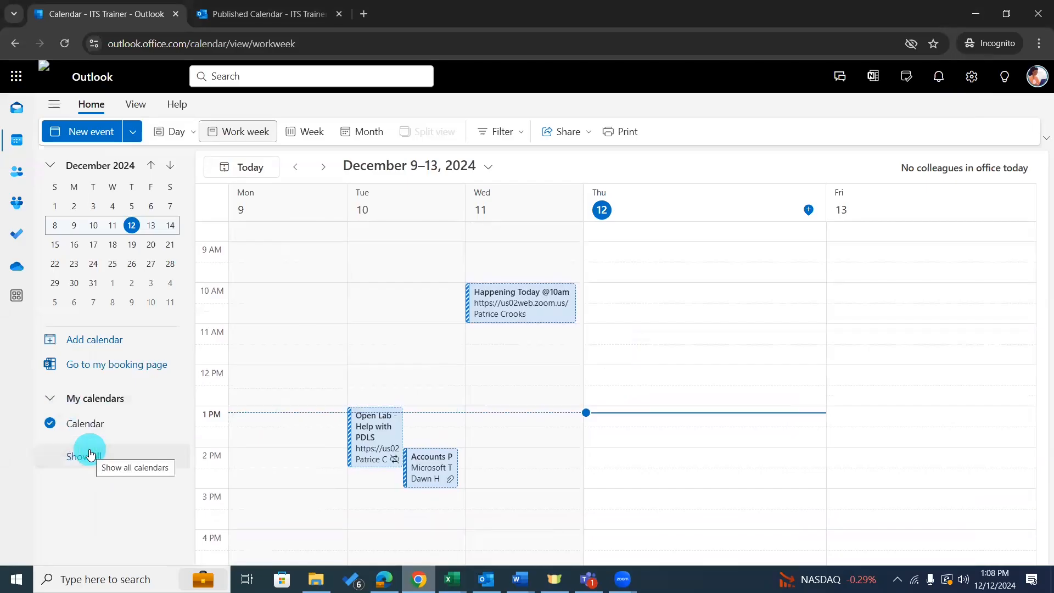
{"action": "left_click", "coordinate": [89, 455]}
{"action": "left_click", "coordinate": [113, 502]}
{"action": "left_click", "coordinate": [167, 499]}
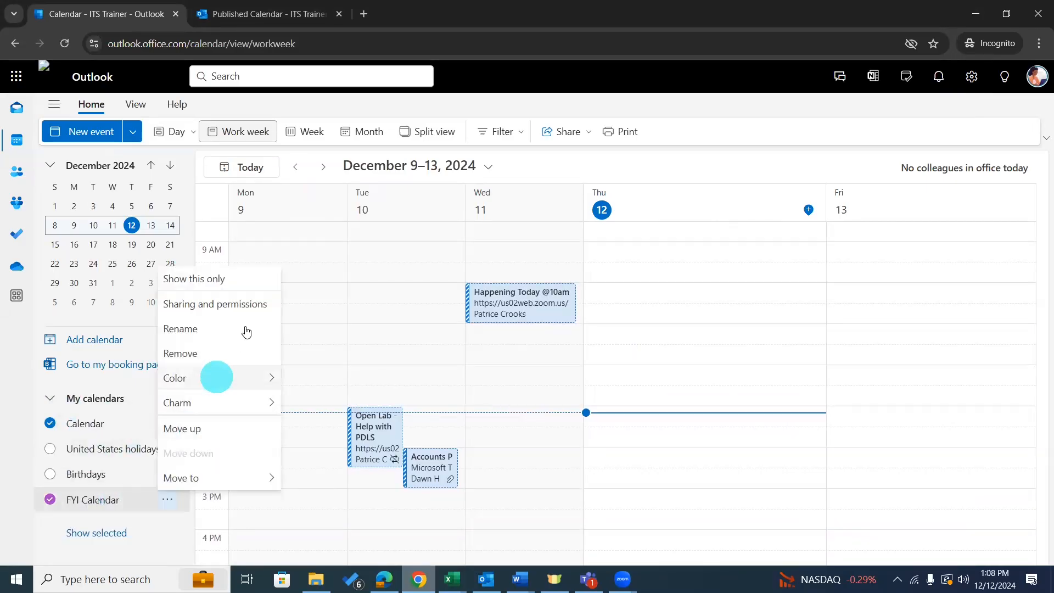
{"action": "left_click", "coordinate": [233, 280]}
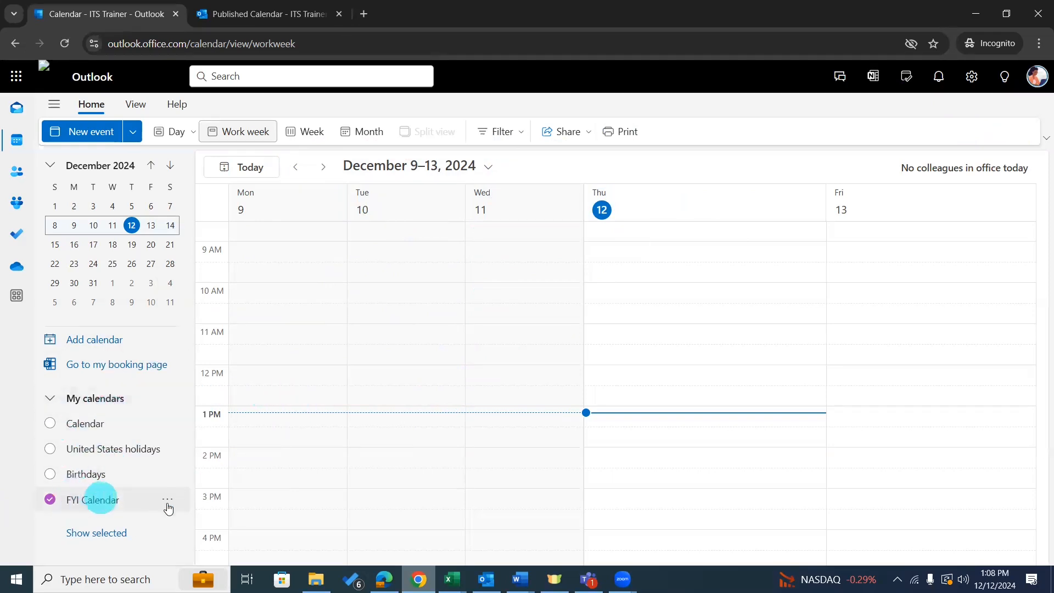
{"action": "left_click", "coordinate": [168, 501]}
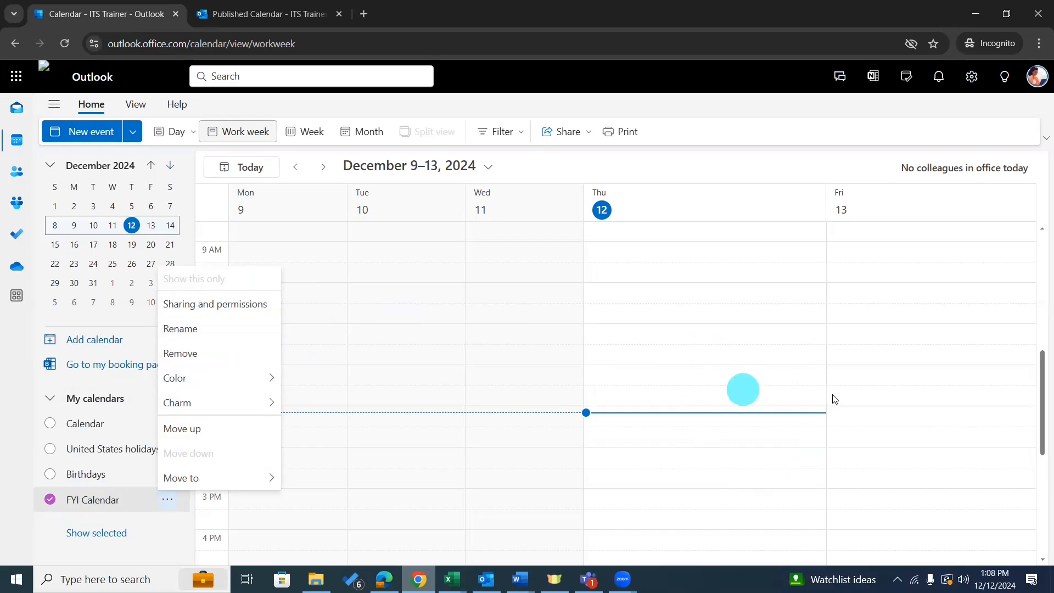
Send an FYI Calendar invitation titled "Test meeting for site" for 12/13/2024, 12:00 PM to 12:30 PM, to one suggested contact, and dismiss the bookable-time tip.
{"action": "left_click", "coordinate": [863, 378]}
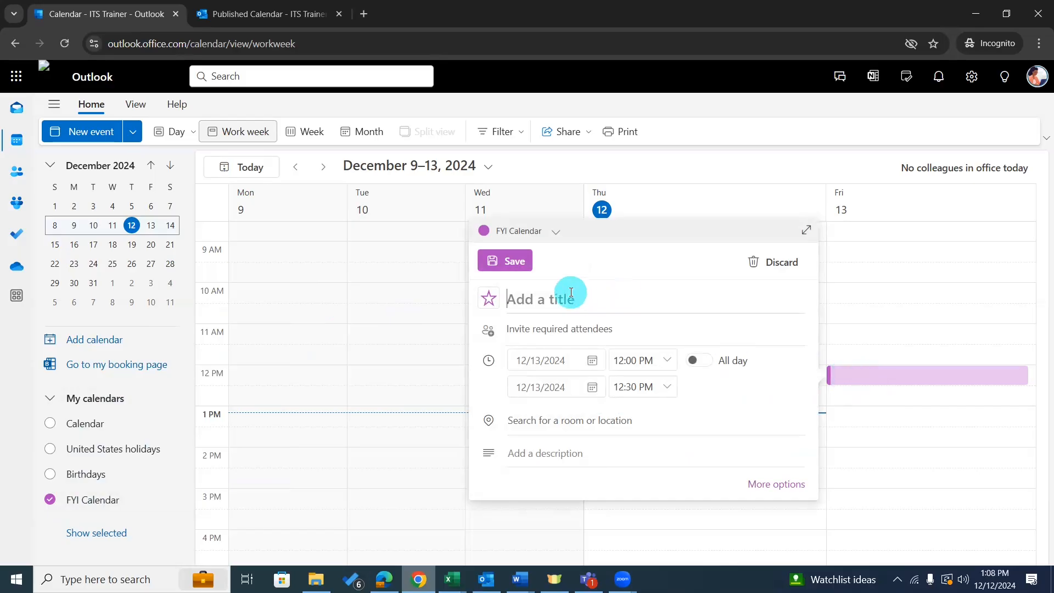
{"action": "type", "text": "Test meeting for site"}
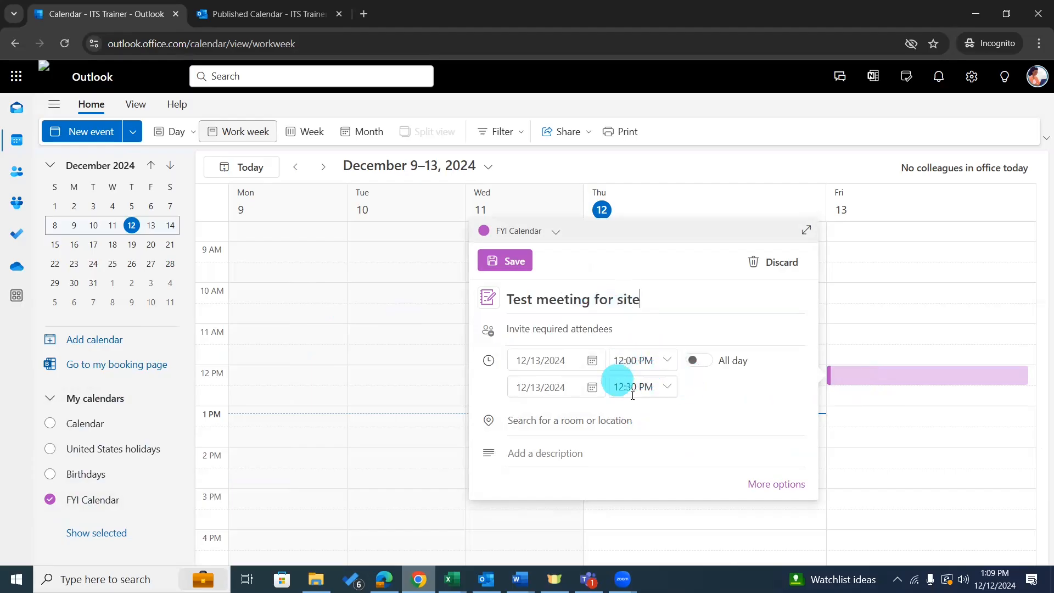
{"action": "left_click", "coordinate": [587, 329]}
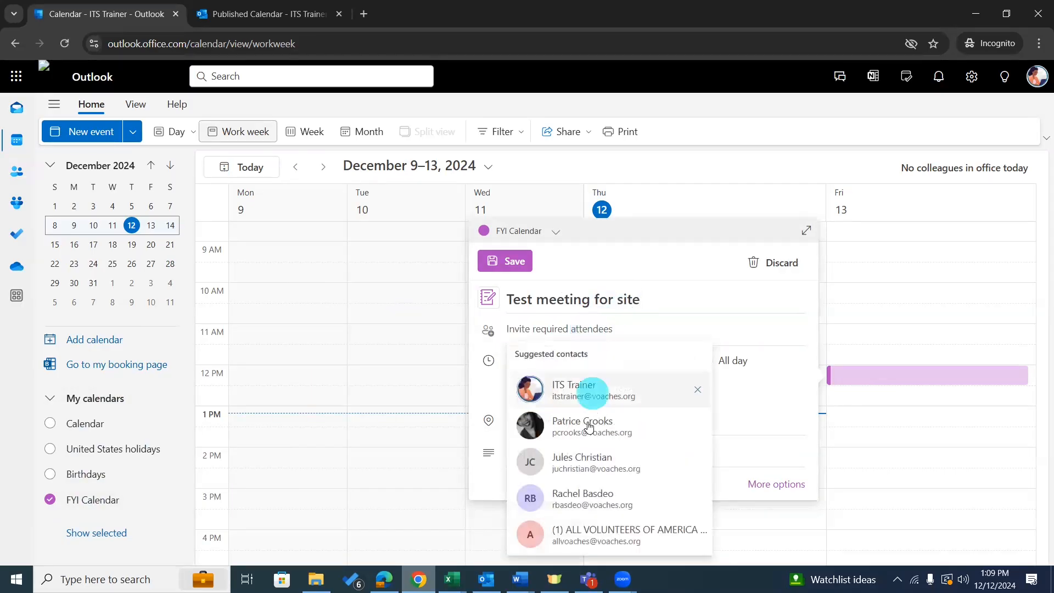
{"action": "left_click", "coordinate": [588, 425]}
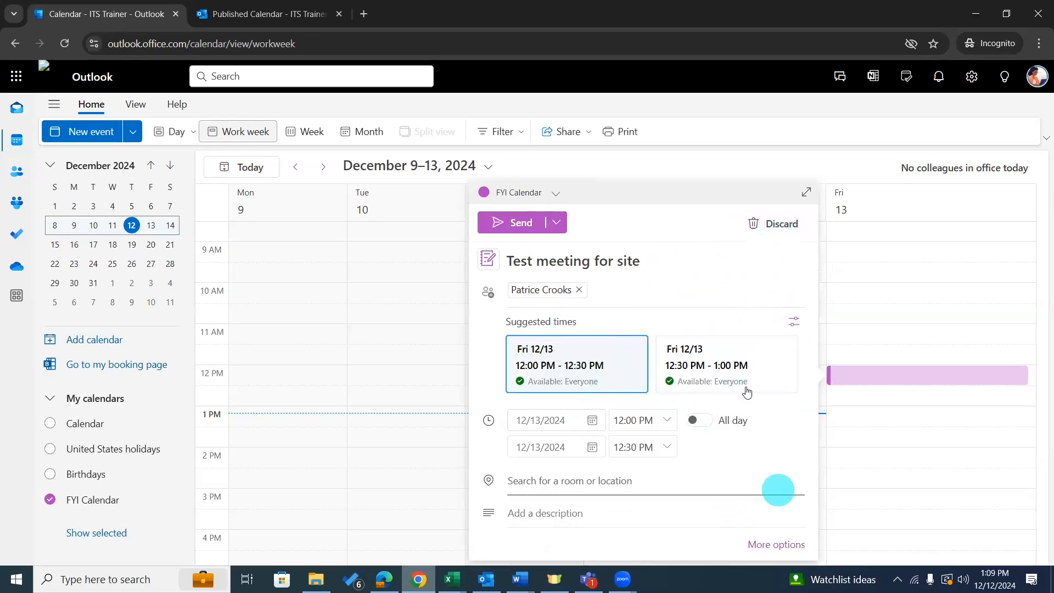
{"action": "left_click", "coordinate": [522, 222]}
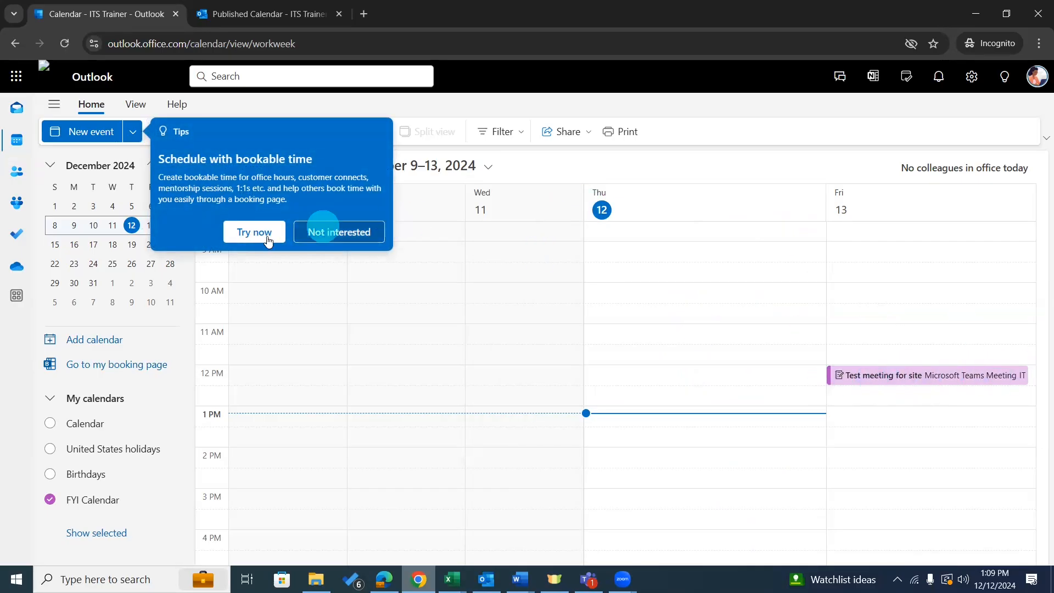
{"action": "left_click", "coordinate": [315, 233]}
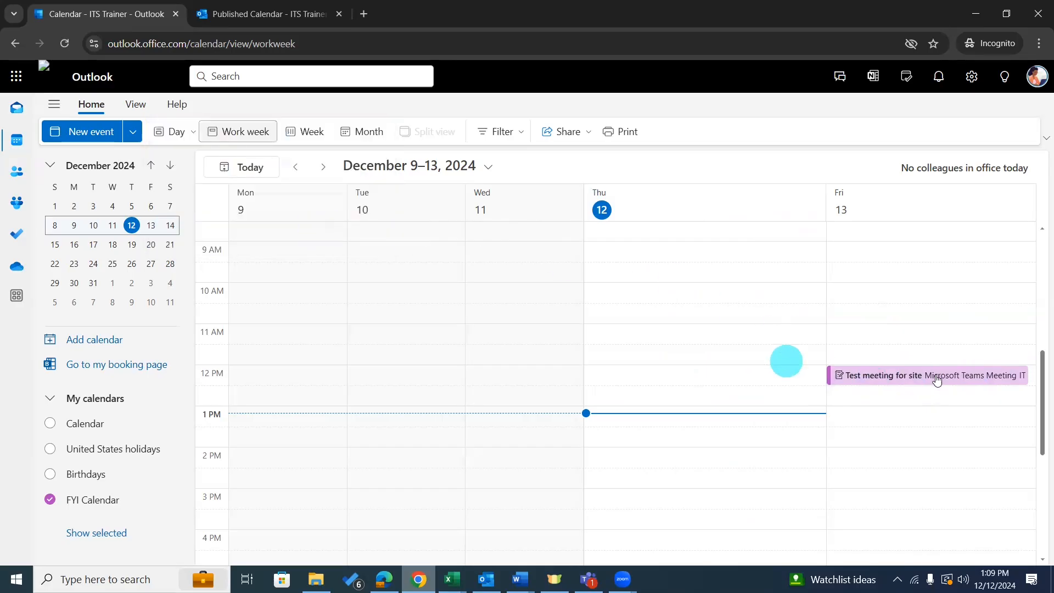
{"action": "left_click", "coordinate": [875, 384]}
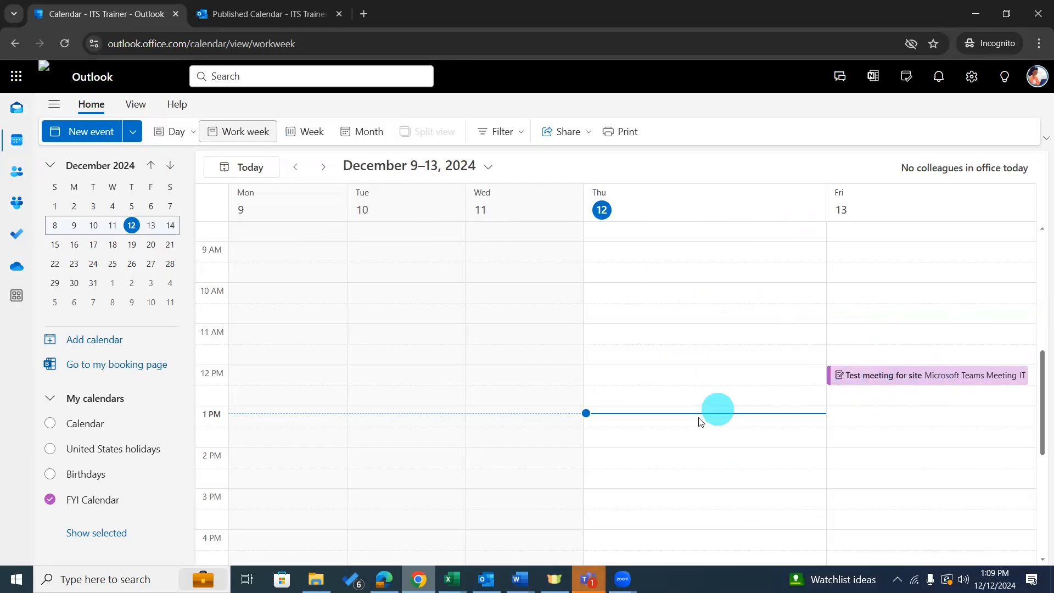
Switch to Microsoft Edge and refresh the published calendar page to check for the new meeting.
{"action": "left_click", "coordinate": [382, 578]}
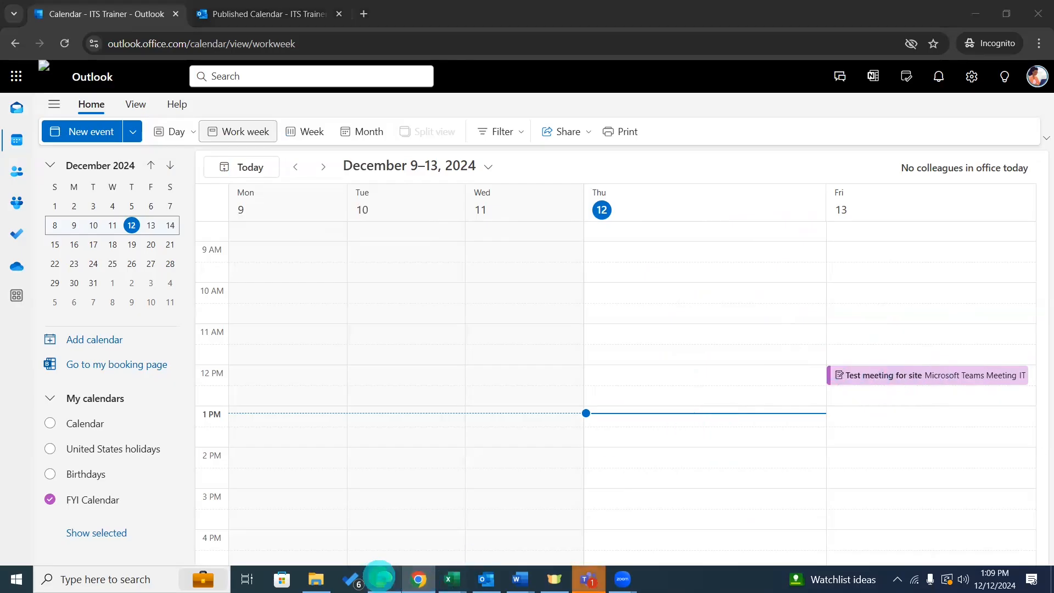
{"action": "left_click", "coordinate": [48, 37]}
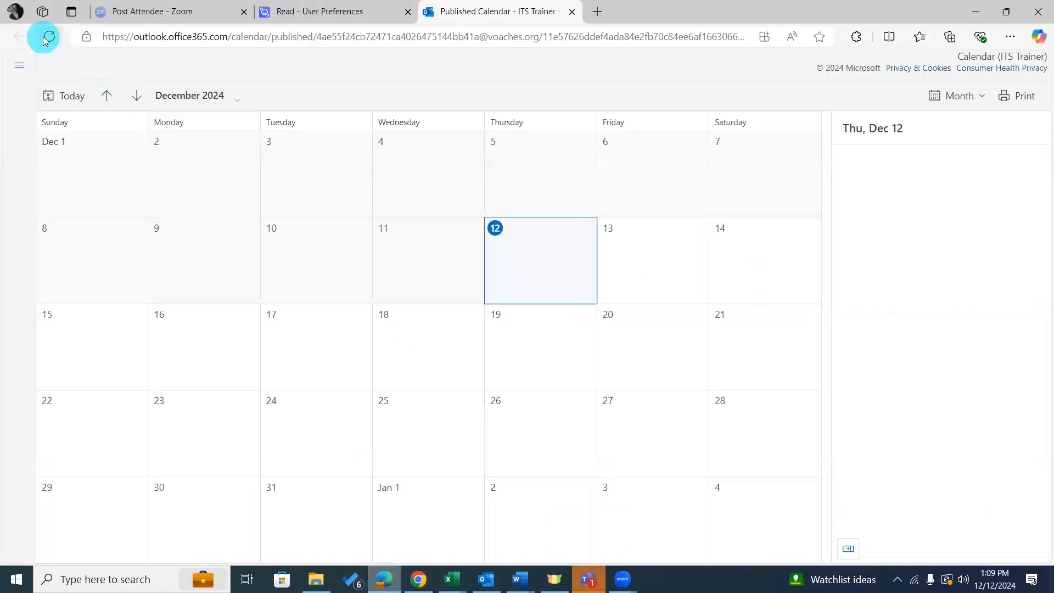